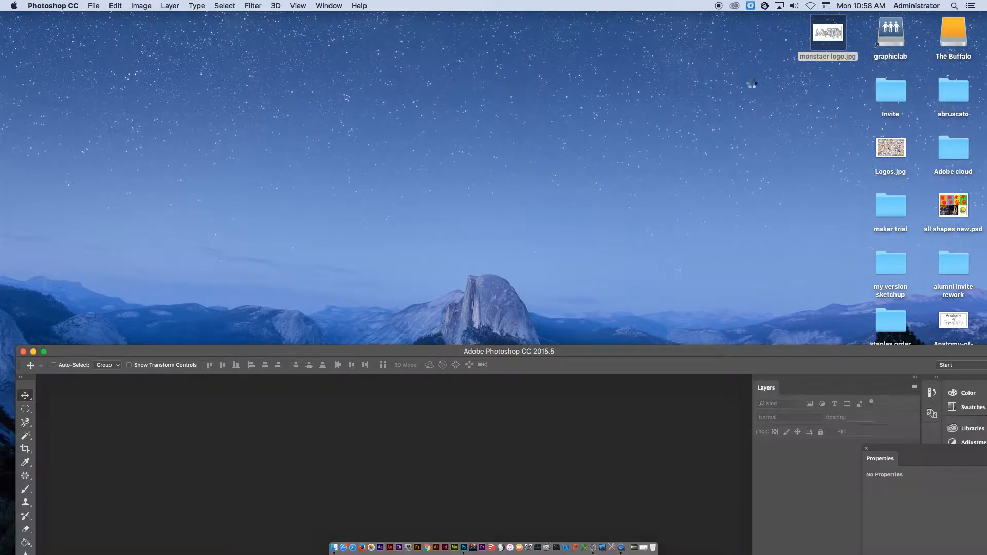
Step: Move the Photoshop window up to fill the desktop and fit the monstaer logo.jpg image on screen
left_click_drag(608, 352, 588, 20)
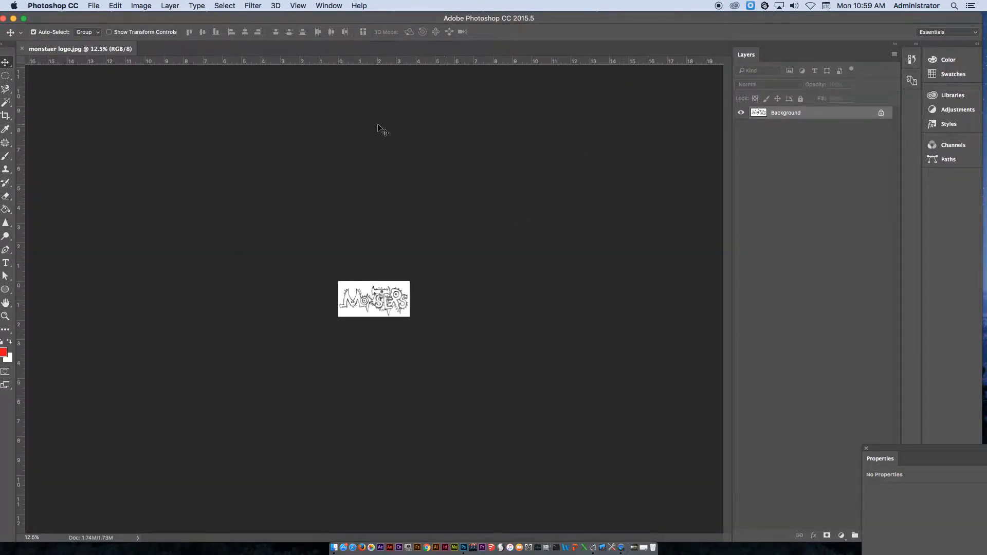
left_click(298, 6)
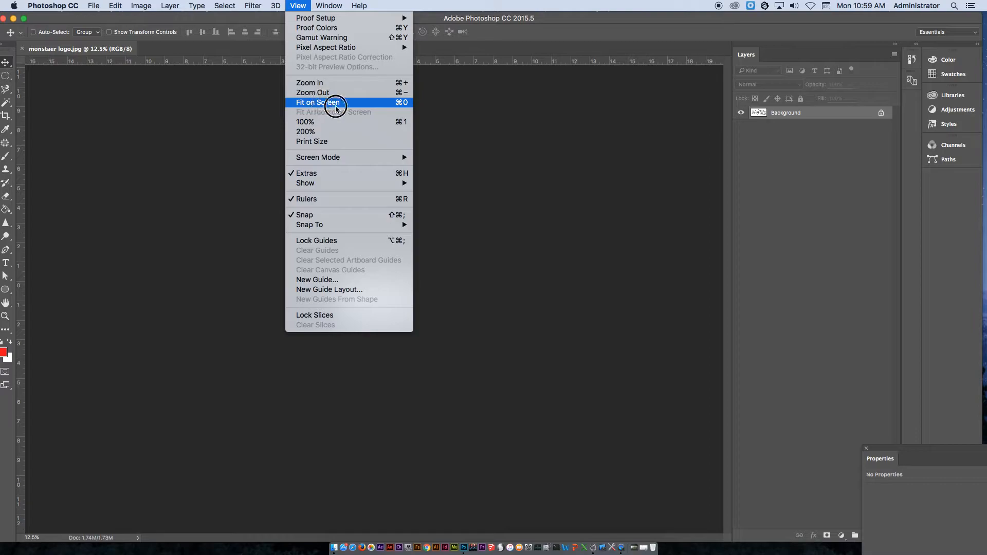
left_click(409, 105)
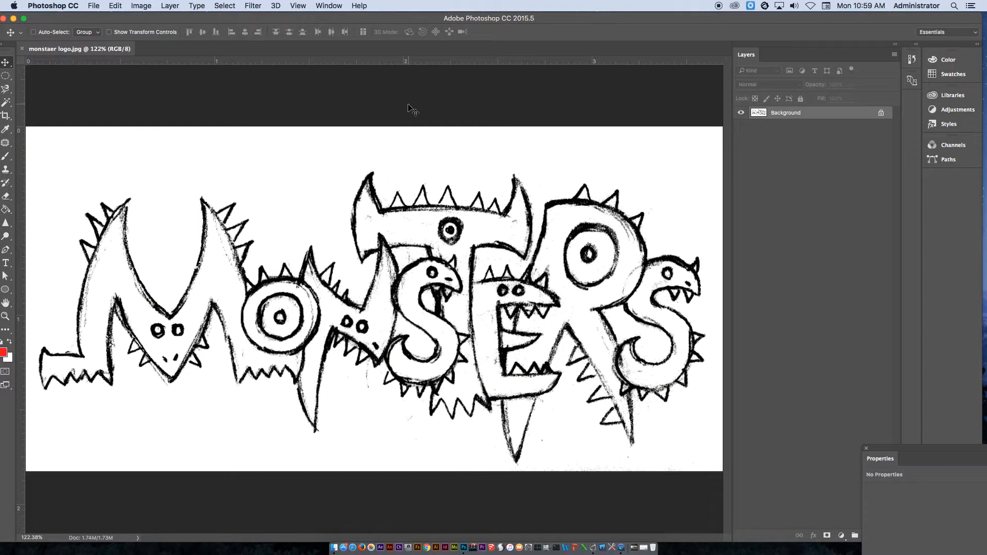
Step: Try rotating the canvas 90° counterclockwise and return it to its upright orientation
left_click(149, 5)
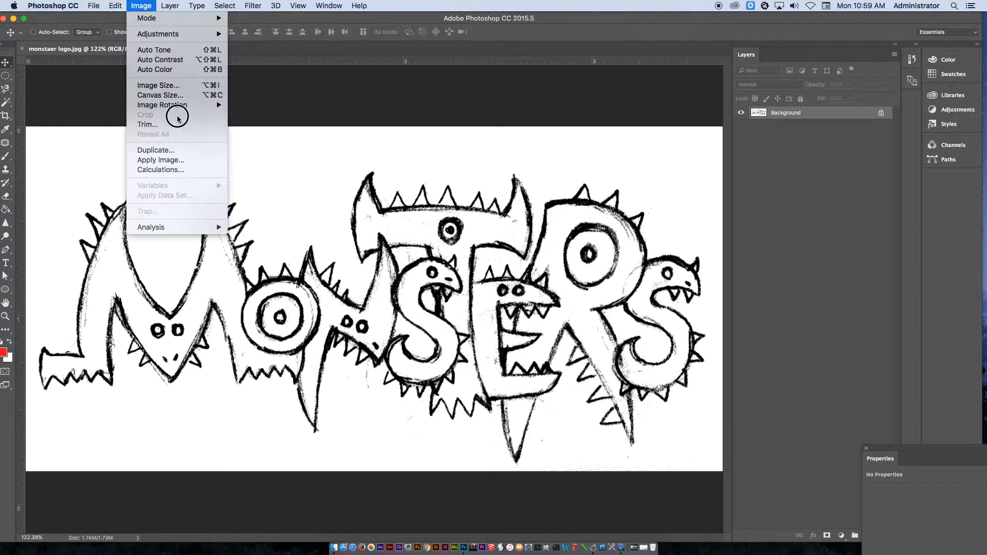
mouse_move(174, 106)
left_click(258, 122)
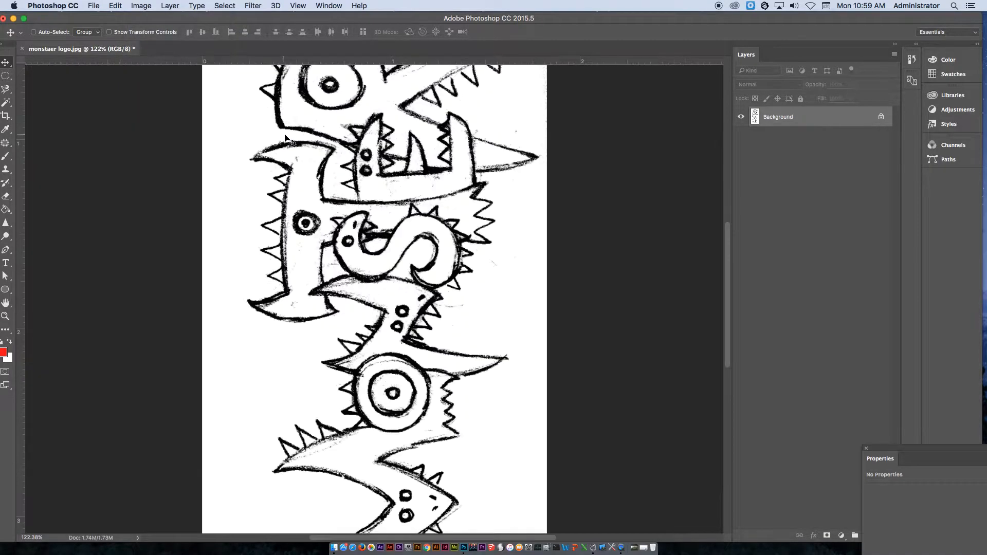
left_click(141, 6)
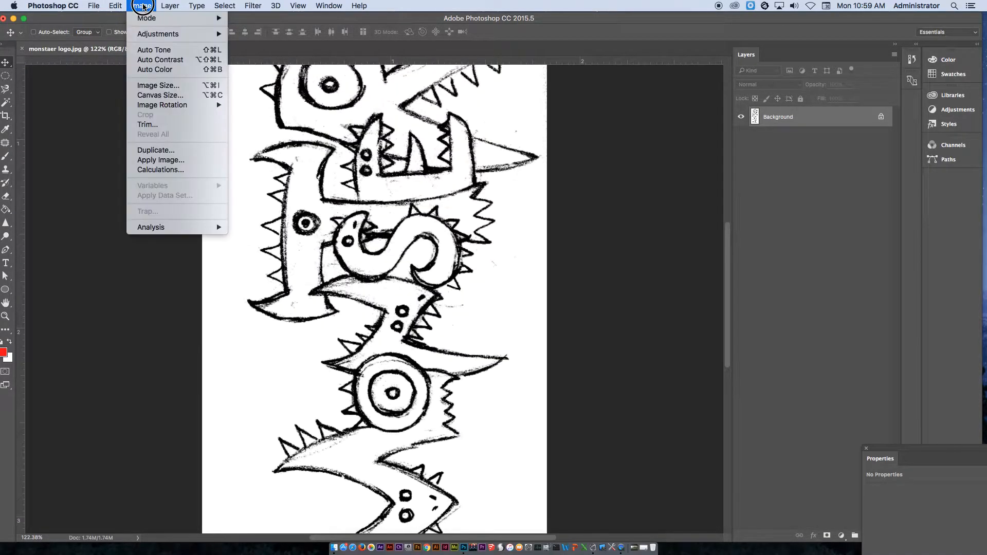
mouse_move(155, 105)
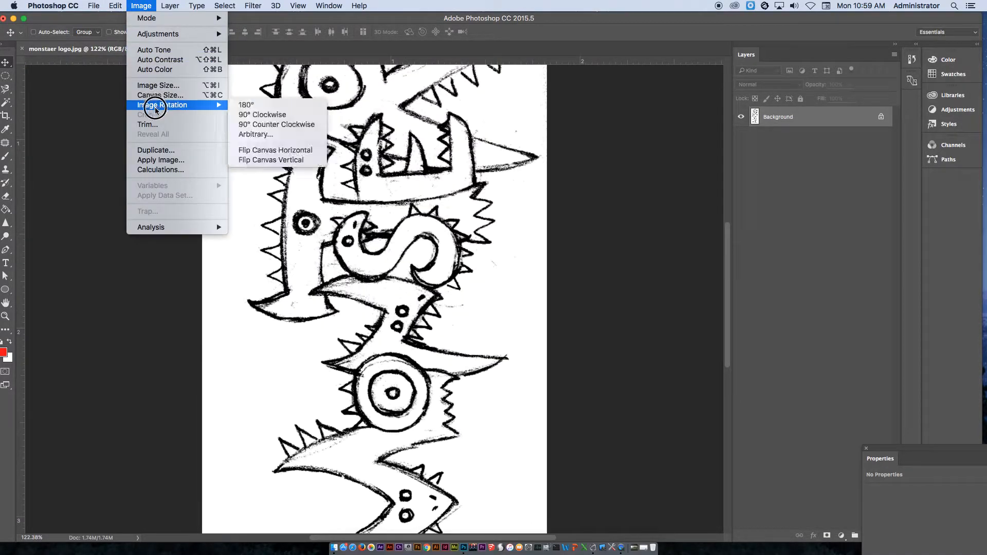
left_click(269, 124)
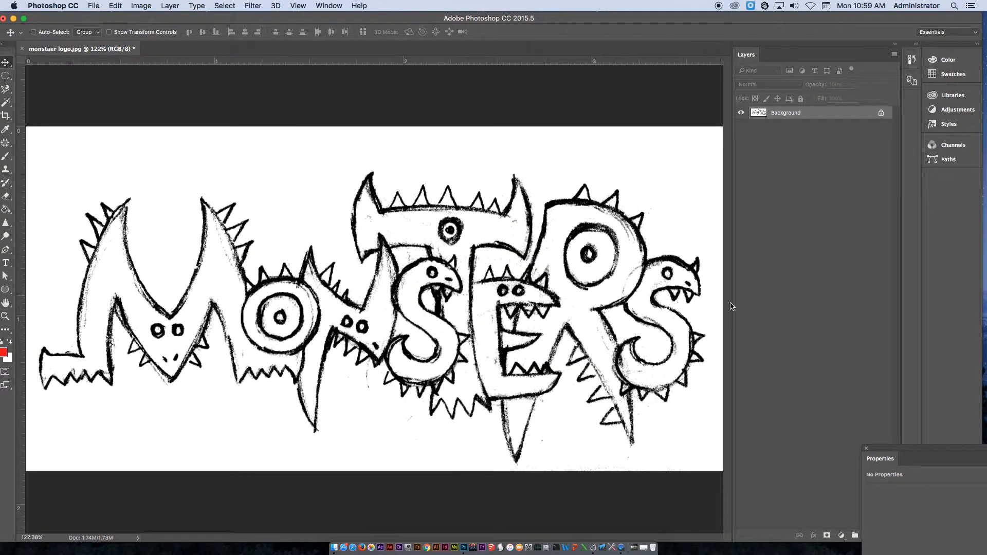
Step: Reset the Essentials workspace layout and turn off the application frame
left_click(929, 33)
left_click(941, 97)
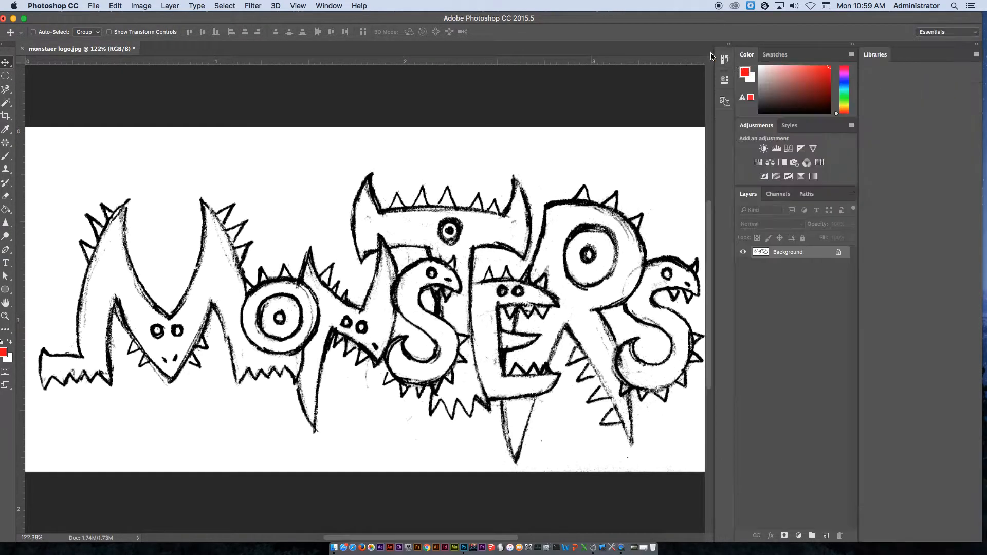
left_click(328, 6)
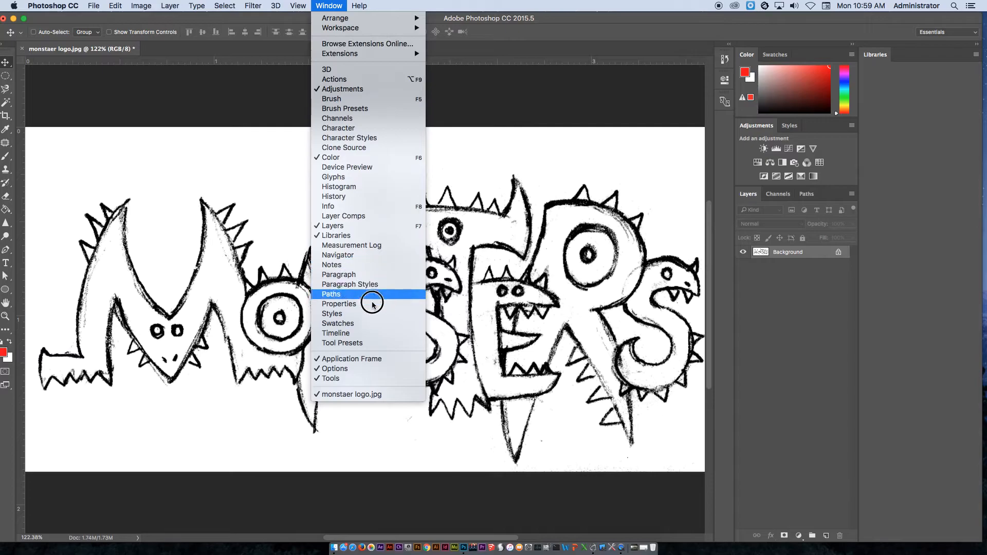
left_click(381, 360)
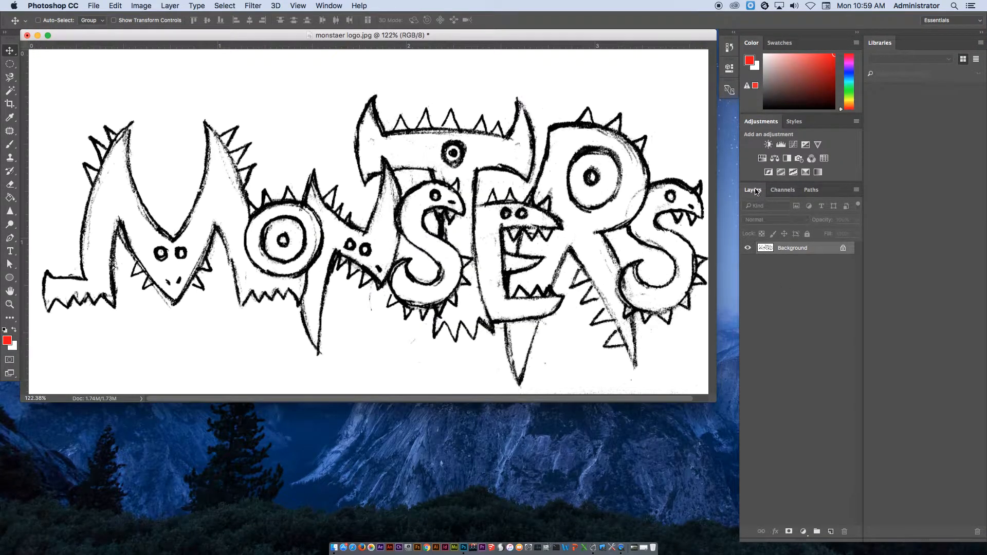
Step: Detach the list of layers as a floating panel over the image and enlarge it
left_click_drag(755, 191, 624, 74)
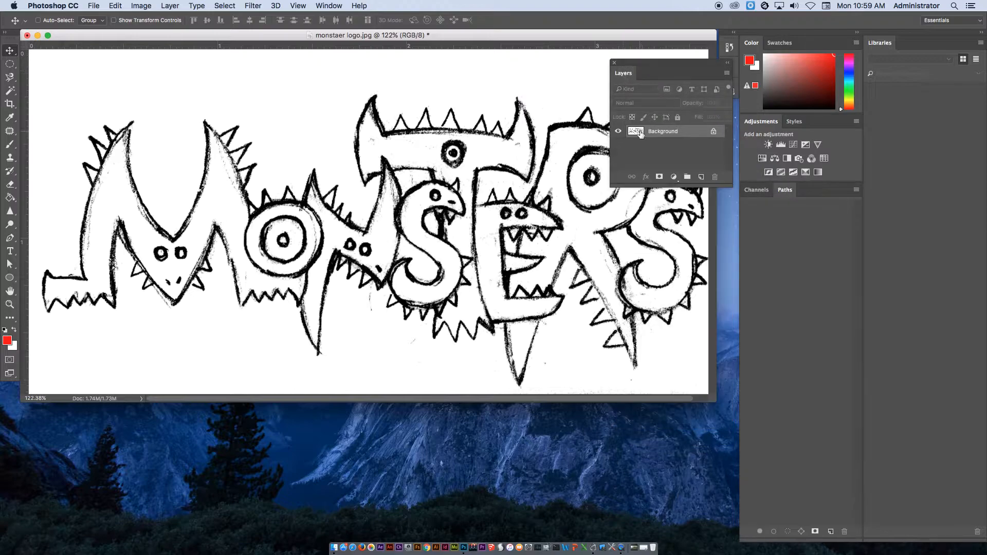
left_click_drag(731, 186, 760, 364)
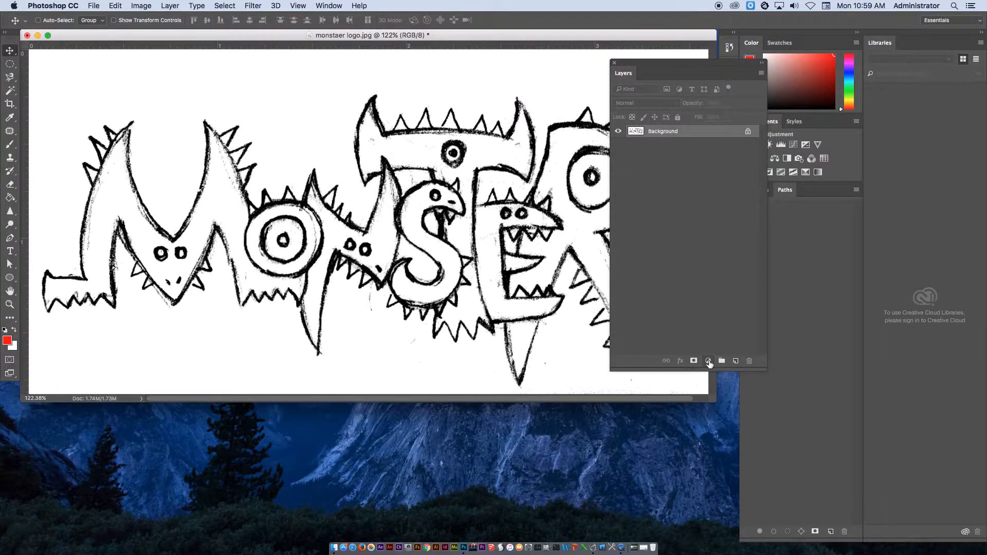
Step: Add a Solid Color fill layer in pure white above the sketch
left_click(708, 362)
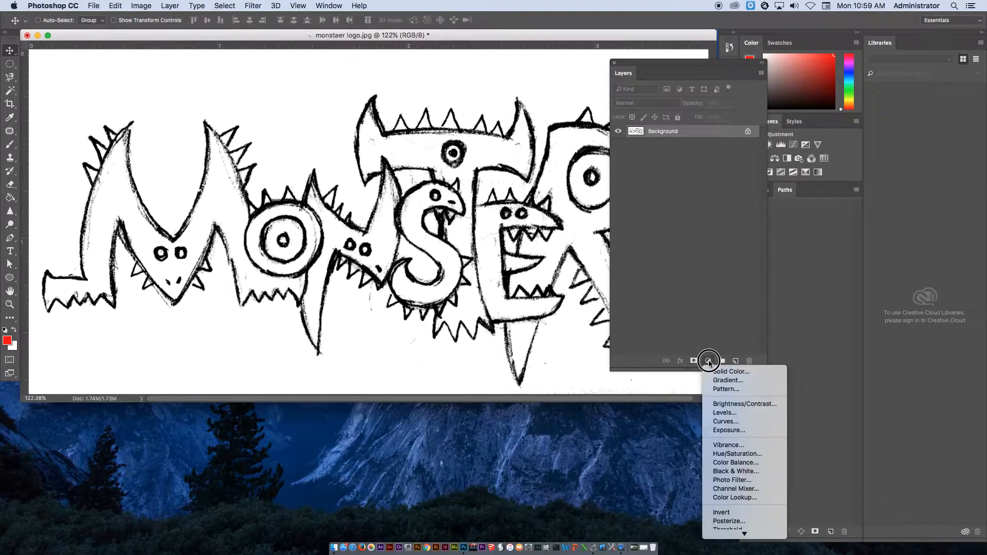
left_click(716, 370)
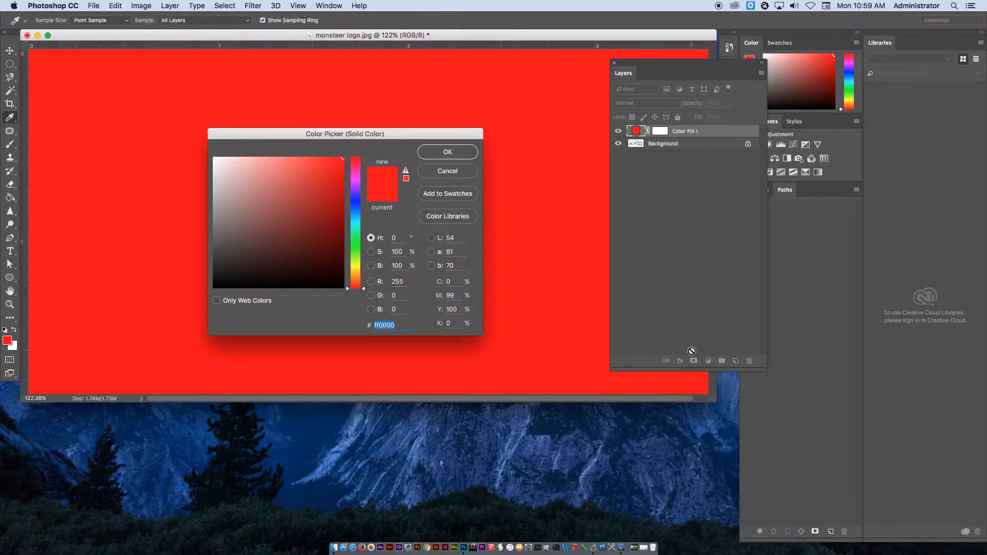
left_click_drag(243, 195, 209, 144)
left_click(446, 153)
key("v")
Step: Convert the Background into a regular layer named Layer 0 and place the white fill layer beneath it
mouse_move(717, 133)
left_mouse_down()
mouse_move(721, 154)
mouse_move(717, 139)
left_mouse_up()
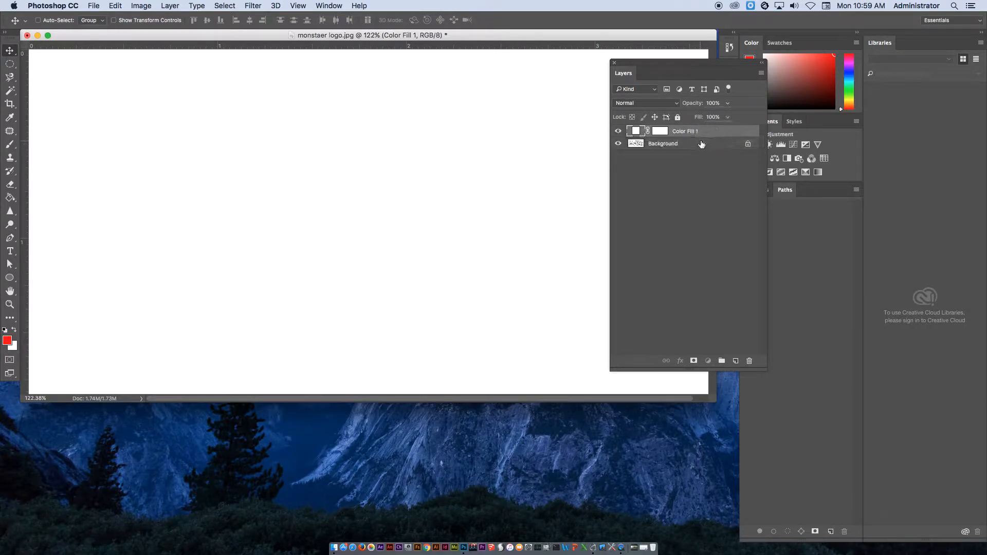
left_click(681, 146)
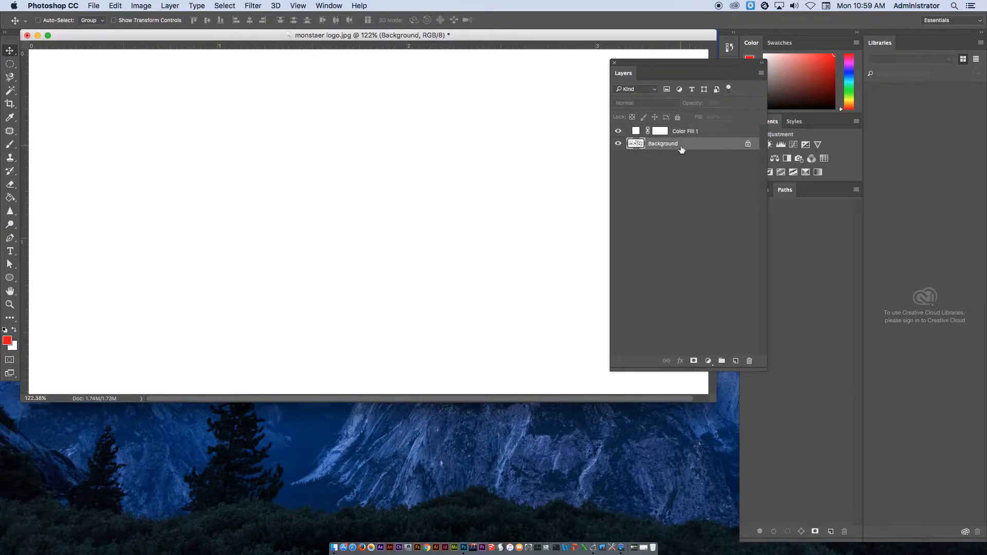
double_click(711, 148)
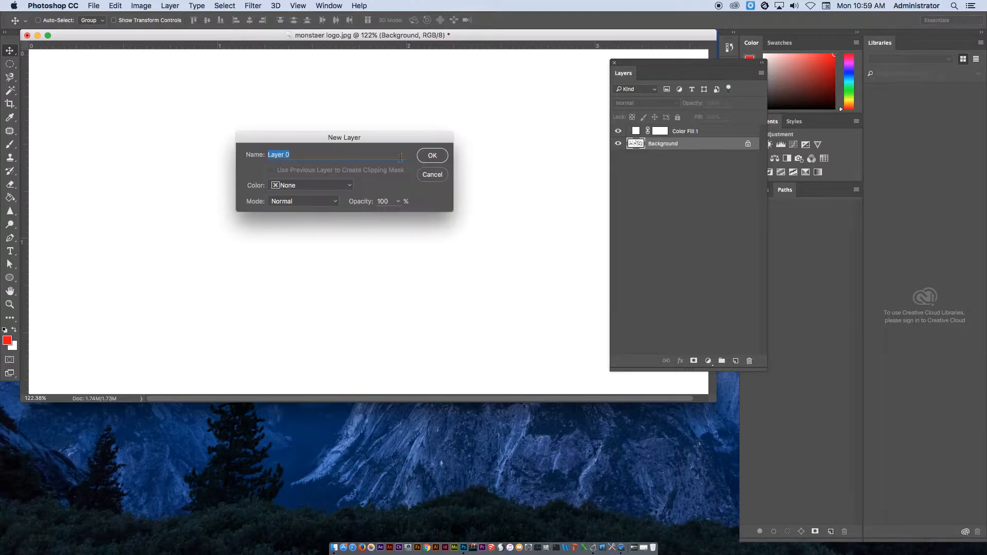
left_click(440, 161)
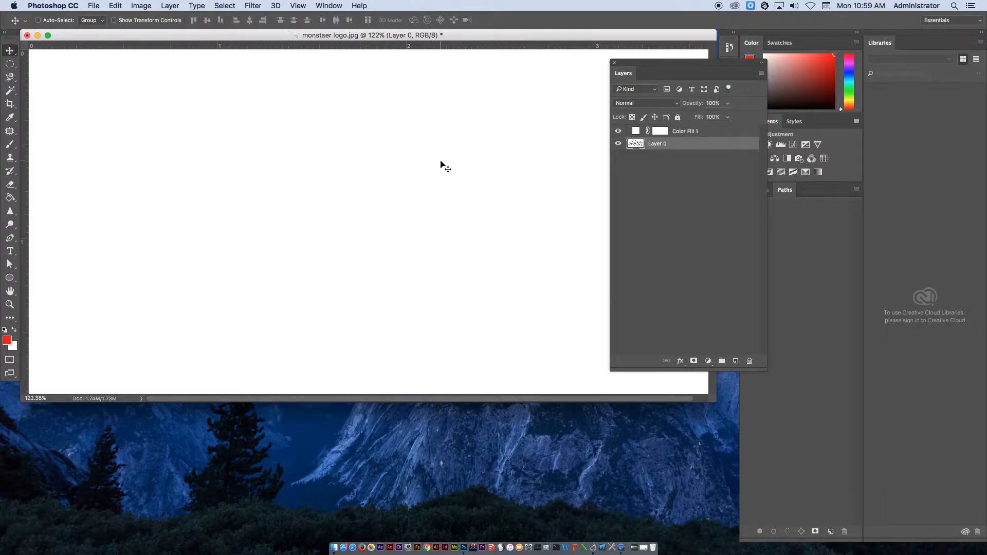
left_click(700, 133)
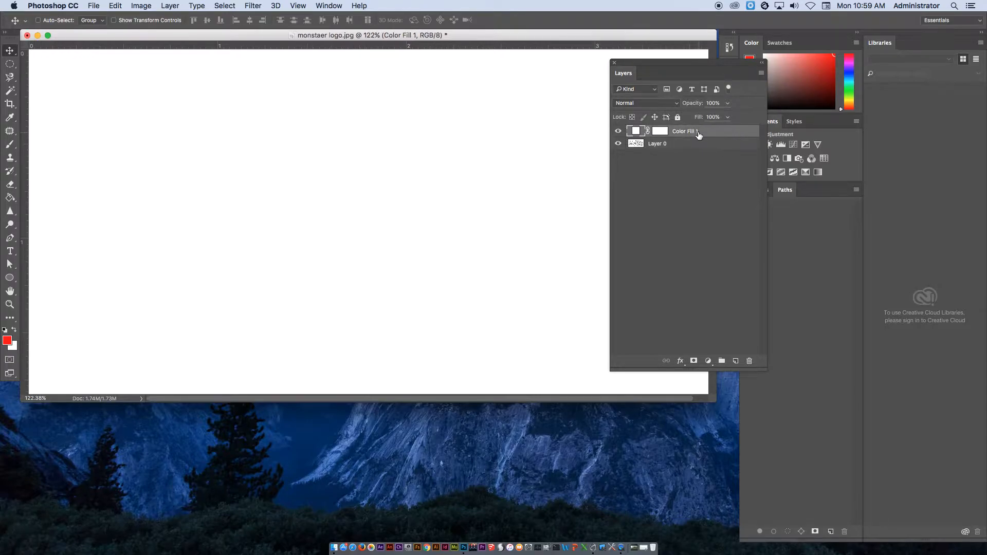
left_click_drag(716, 132, 721, 148)
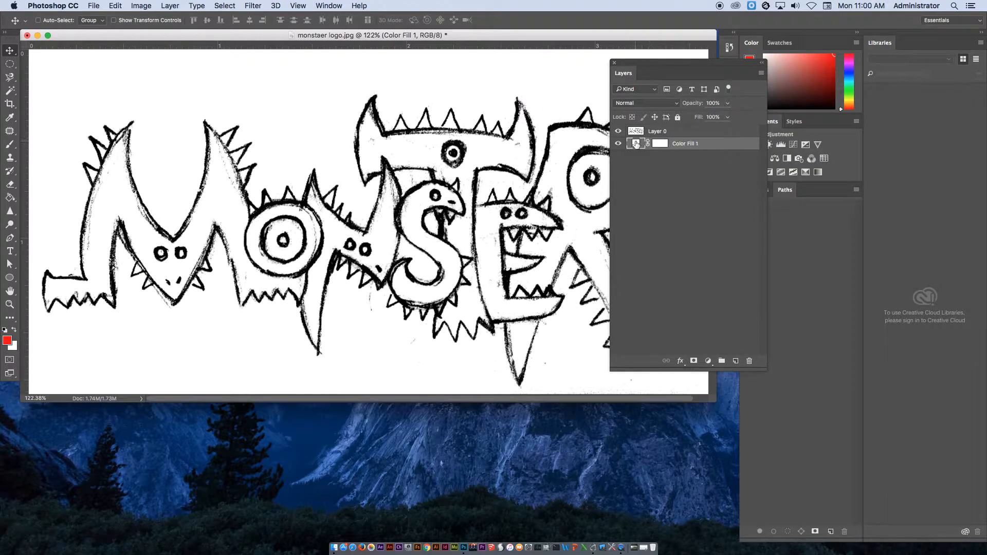
Step: Lock both the white fill layer and the sketch layer, with the sketch's opacity reduced to 32%
left_click(678, 118)
left_click(677, 133)
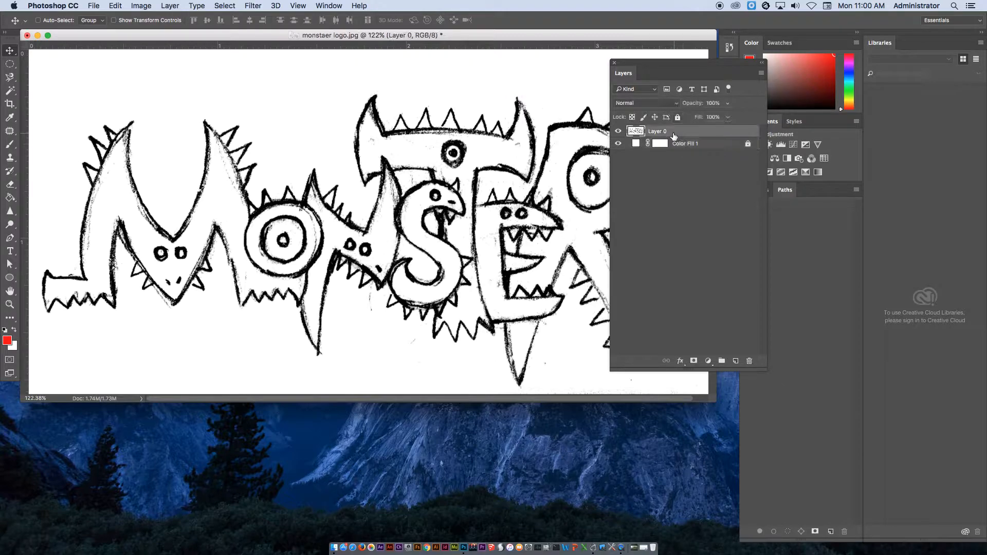
left_click(728, 103)
left_click_drag(727, 115, 696, 119)
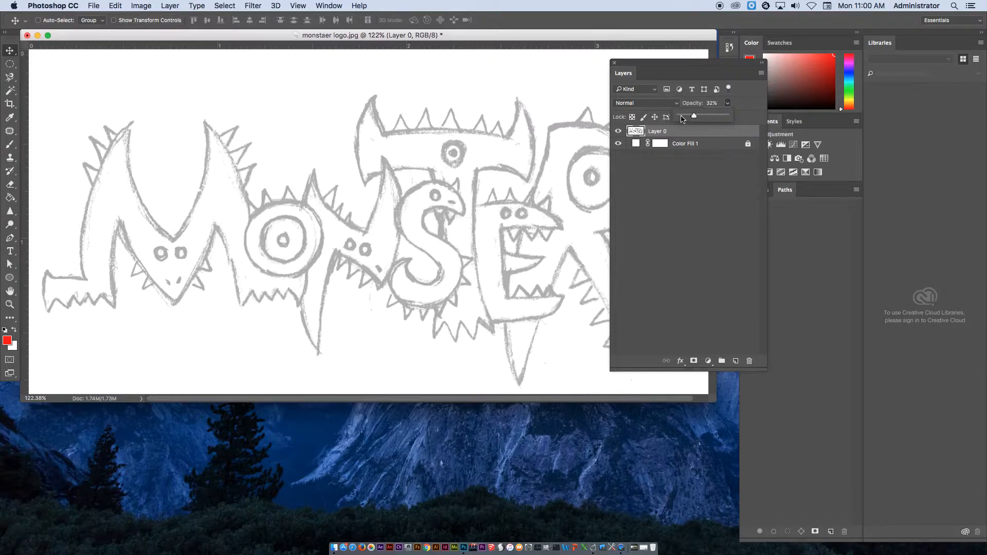
left_click(695, 132)
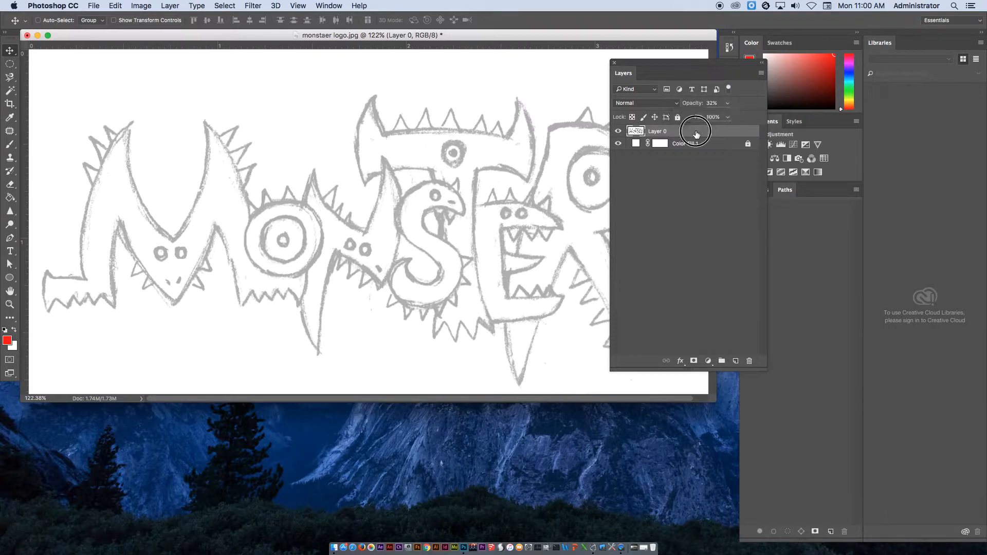
left_click(678, 117)
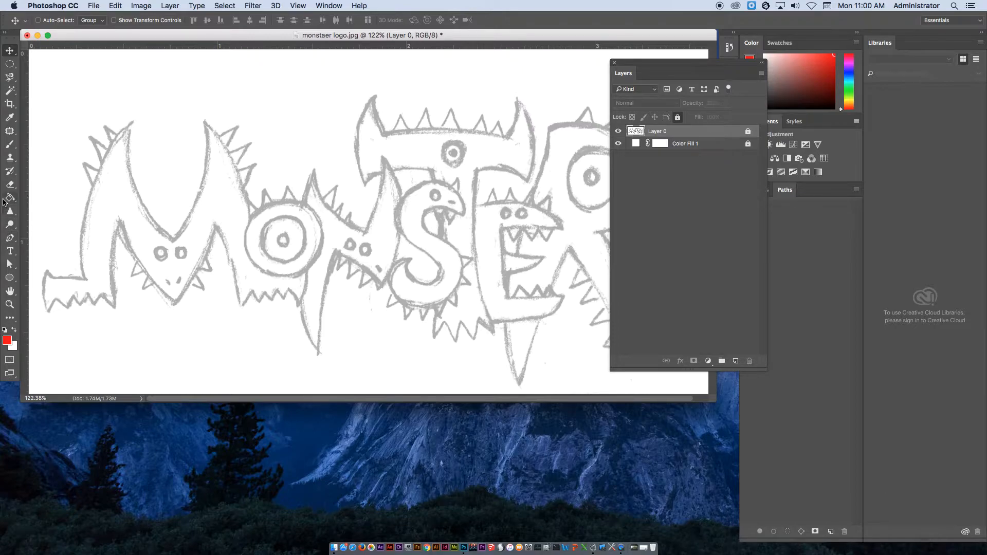
Step: Choose the Rectangle Tool in Shape mode and give it a blue fill
left_click(9, 279)
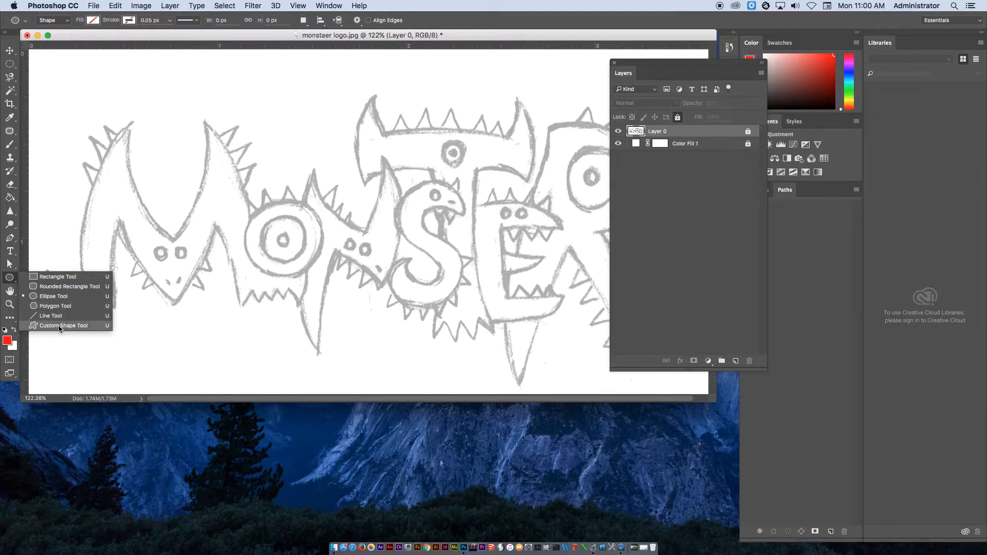
left_click(67, 278)
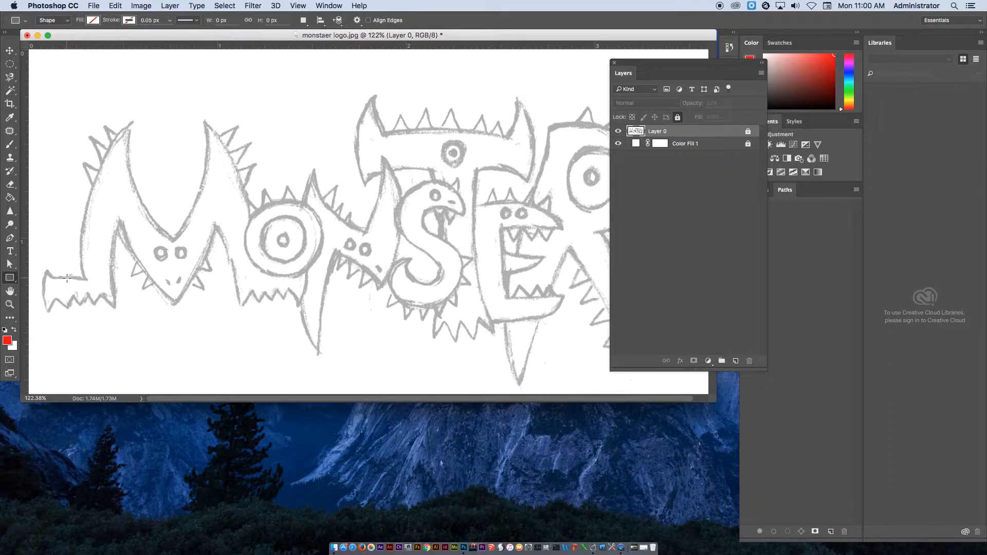
left_click(65, 20)
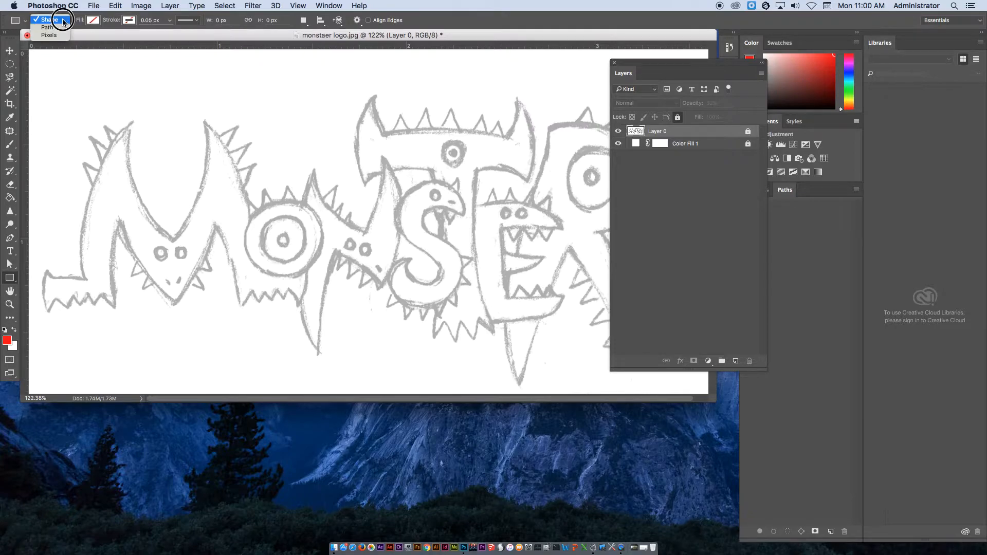
left_click(64, 21)
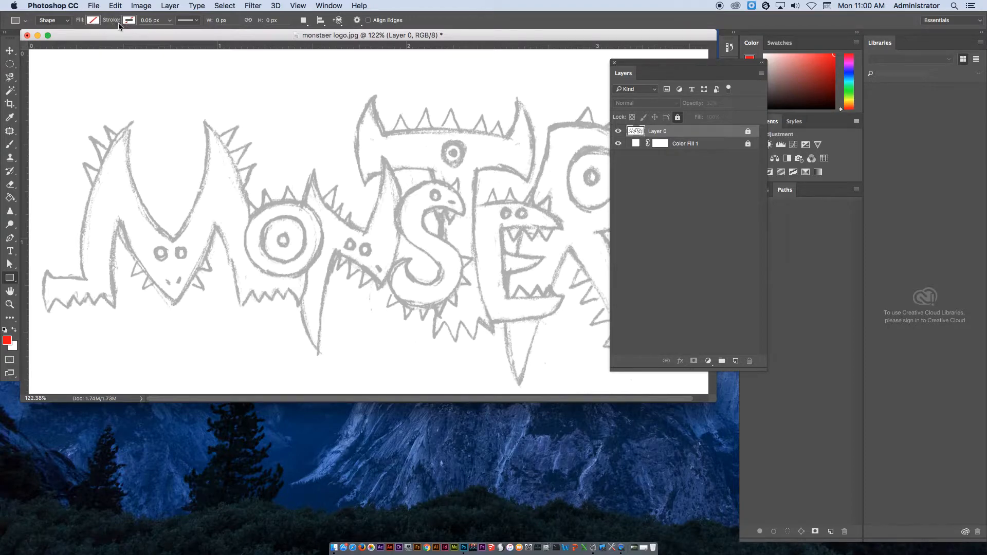
left_click(93, 20)
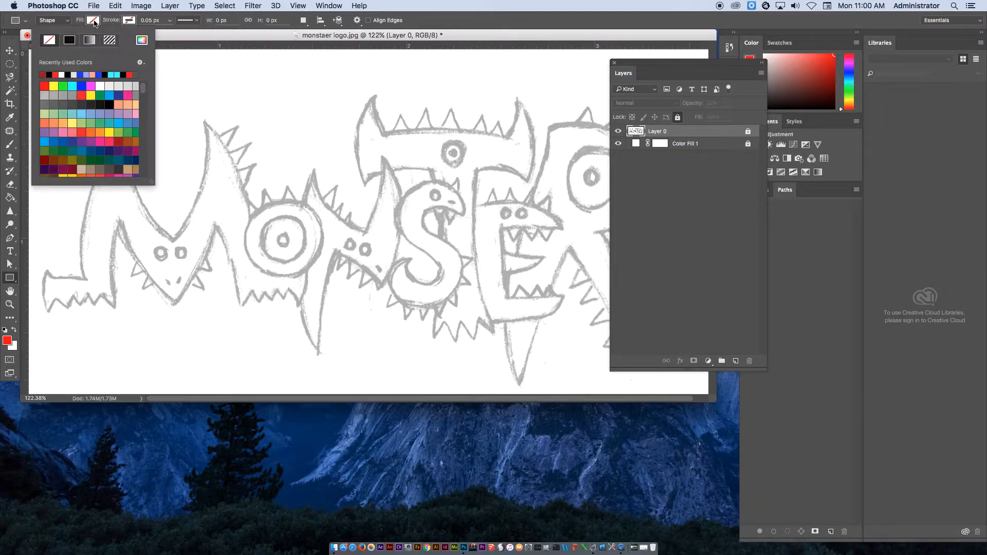
left_click(109, 95)
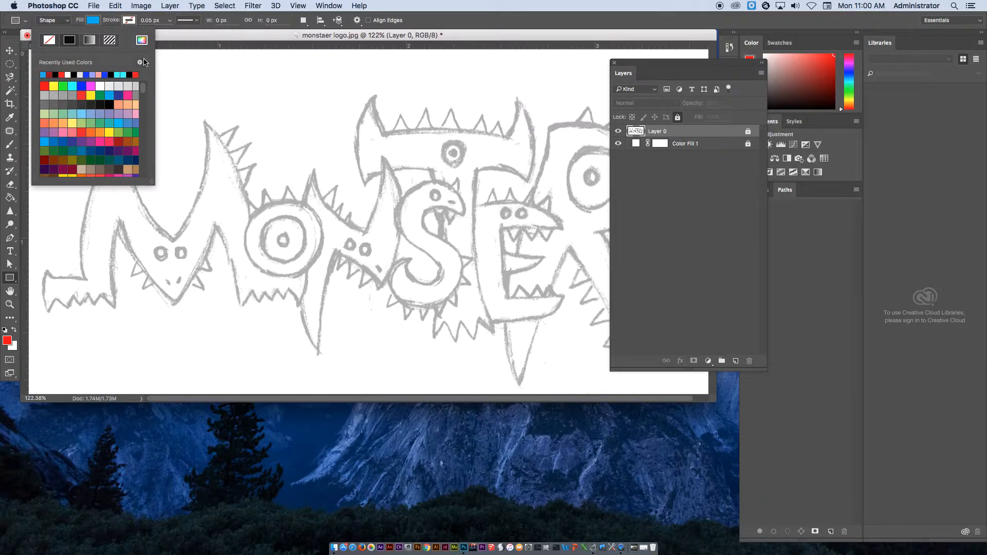
left_click(164, 37)
Step: Set the rectangle's stroke to yellow with a width of about 0.66 px
left_click(129, 20)
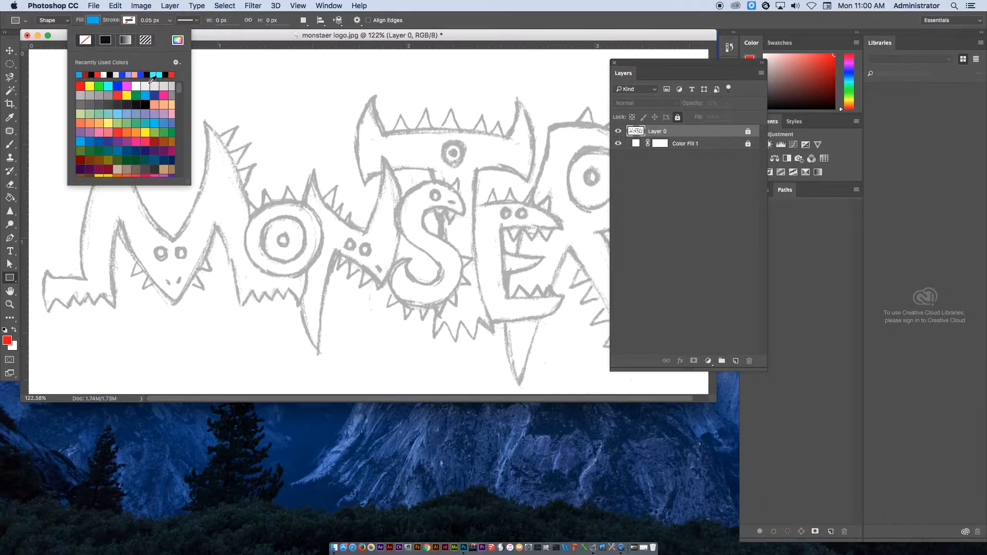
left_click(126, 96)
left_click(199, 33)
left_click(170, 21)
left_click_drag(168, 33, 173, 33)
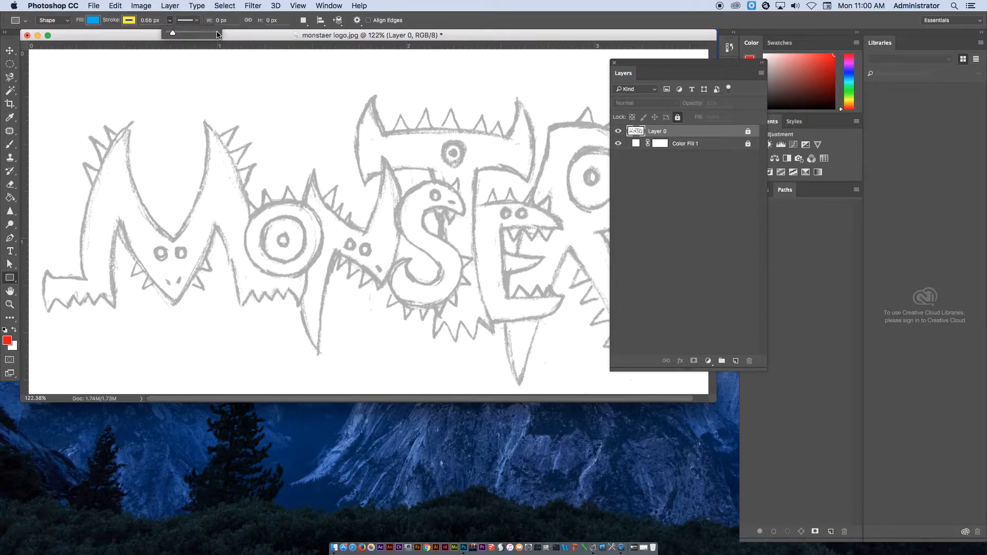
left_click(240, 36)
Step: Draw a rectangle about 194 by 148 px over the top of the letter M, and move its properties panel clear of the layers
left_click_drag(108, 80, 231, 173)
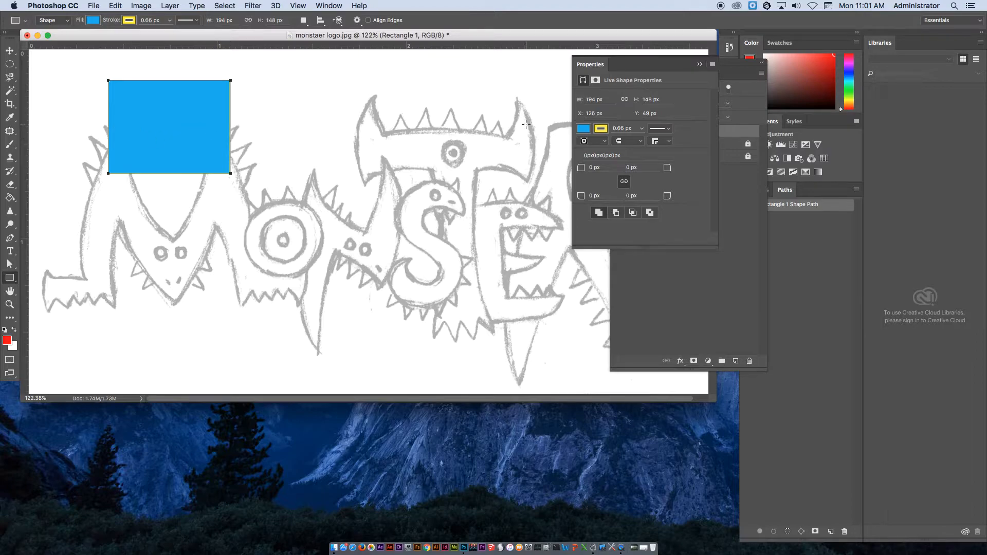
left_click_drag(591, 65, 297, 59)
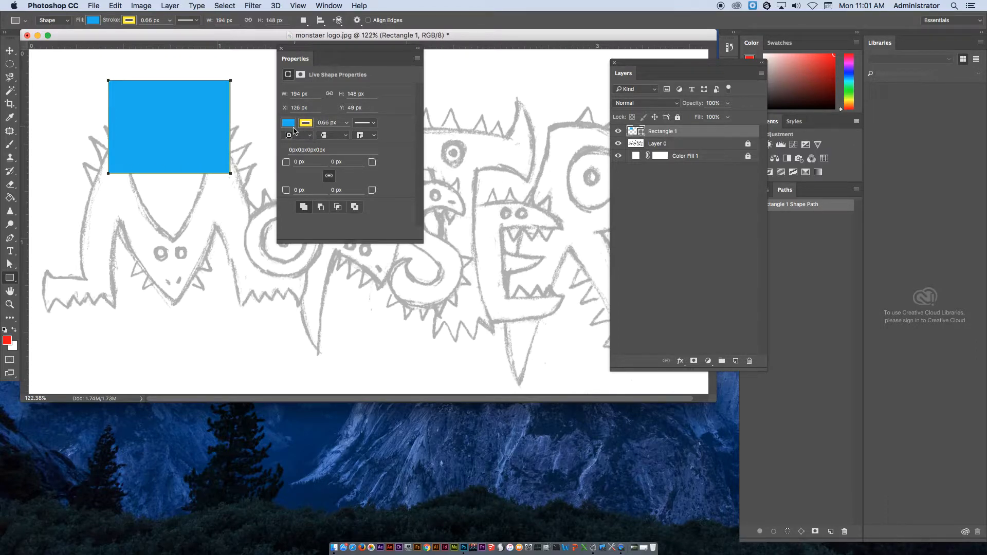
Step: Check the rectangle's stroke style options, and move the whole rectangle to about X 141 px, Y 85 px with the Path Selection Tool
left_click(362, 124)
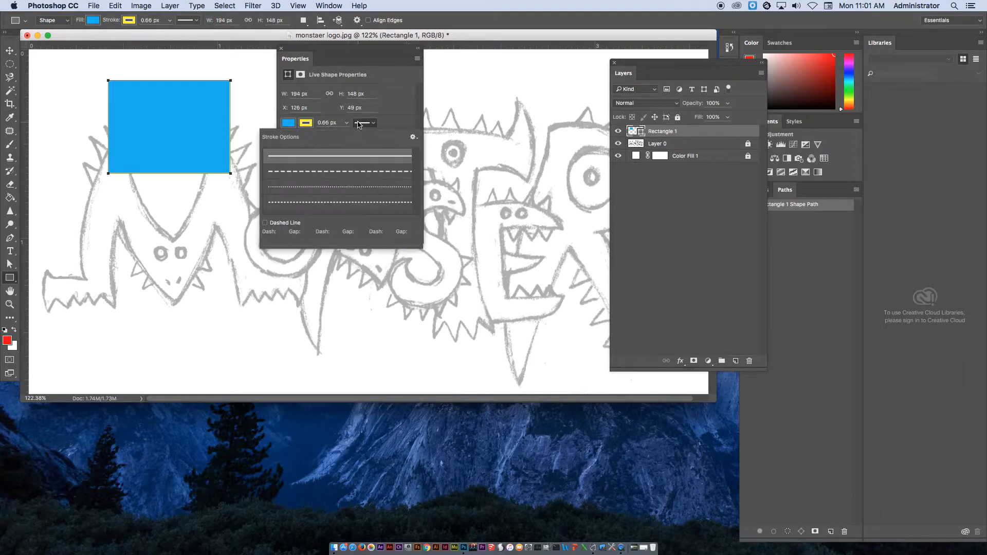
left_click(386, 104)
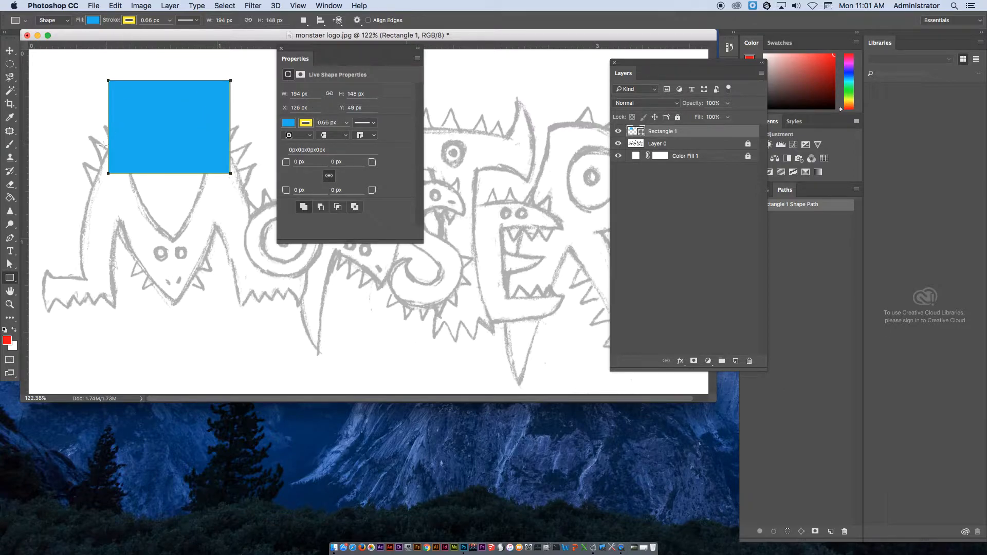
left_click(12, 266)
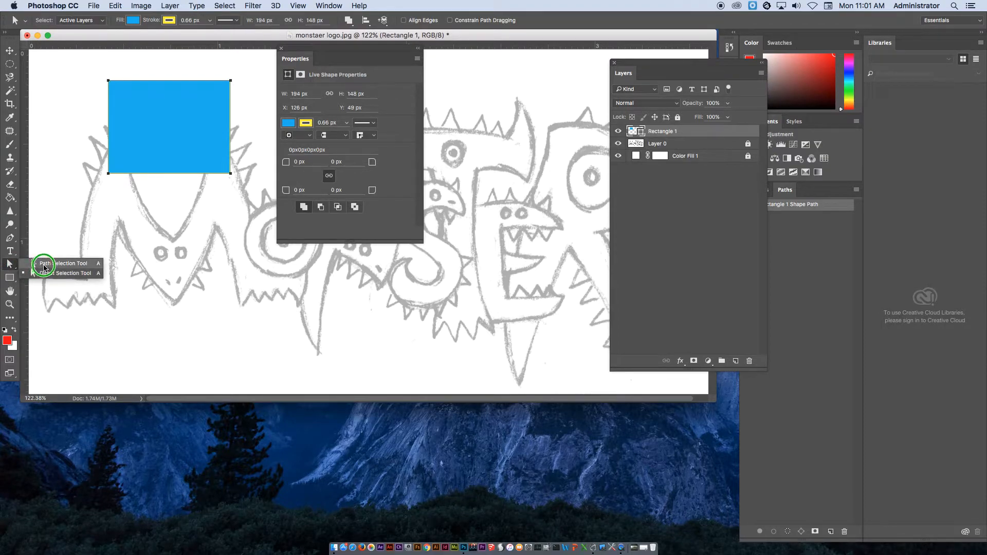
left_click(45, 264)
left_click_drag(160, 118, 170, 140)
Step: Distort the rectangle into an irregular quadrilateral about 257 by 211 px by moving its individual corner points with the Direct Selection Tool
left_click_drag(9, 264, 30, 274)
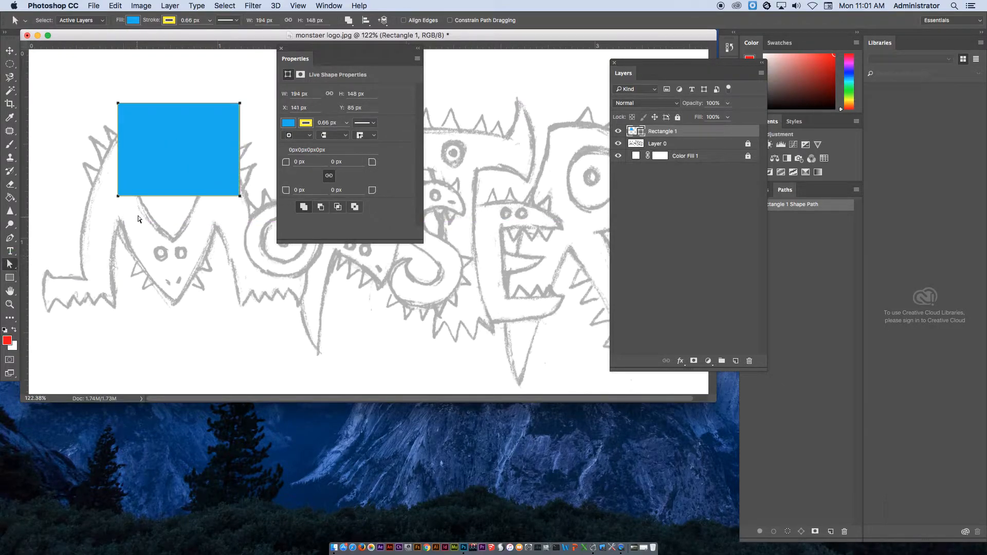
left_click(124, 208)
left_click(119, 198)
left_click_drag(118, 196, 213, 120)
left_click_drag(119, 104, 108, 70)
left_click_drag(213, 121, 160, 207)
left_click(238, 213)
left_click_drag(237, 213, 183, 205)
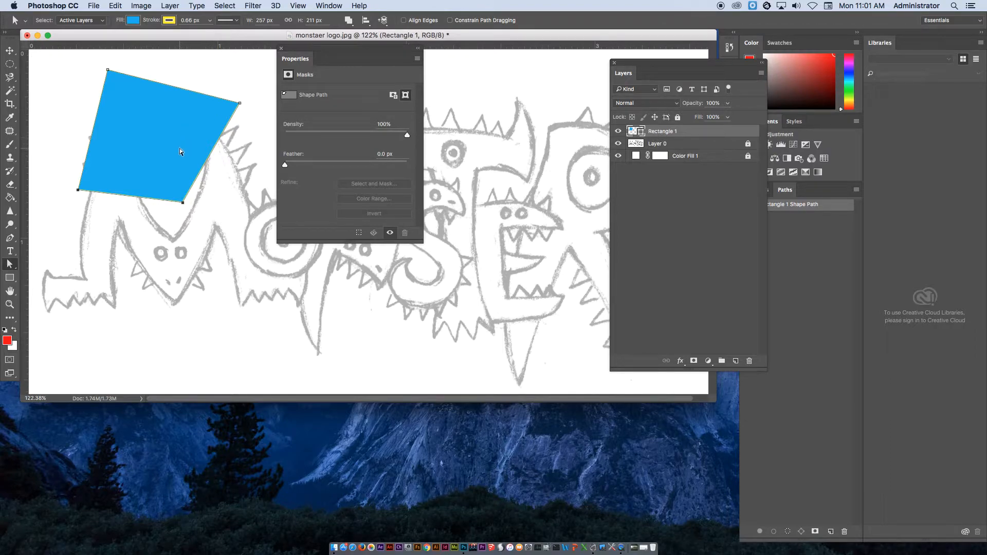
Step: Add extra anchor points along the lower and side edges of the blue shape with the Add Anchor Point Tool
left_click(13, 238)
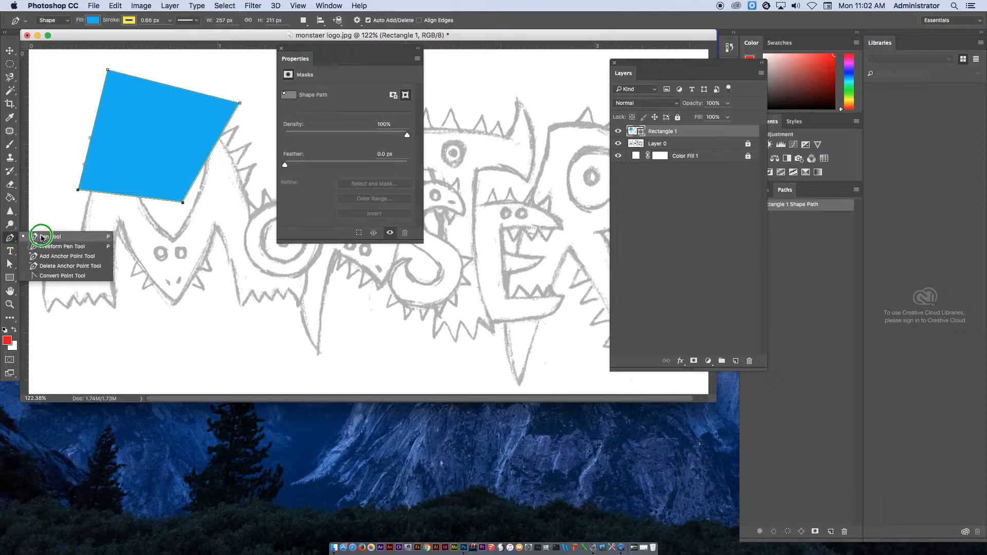
left_click(83, 257)
left_click(118, 195)
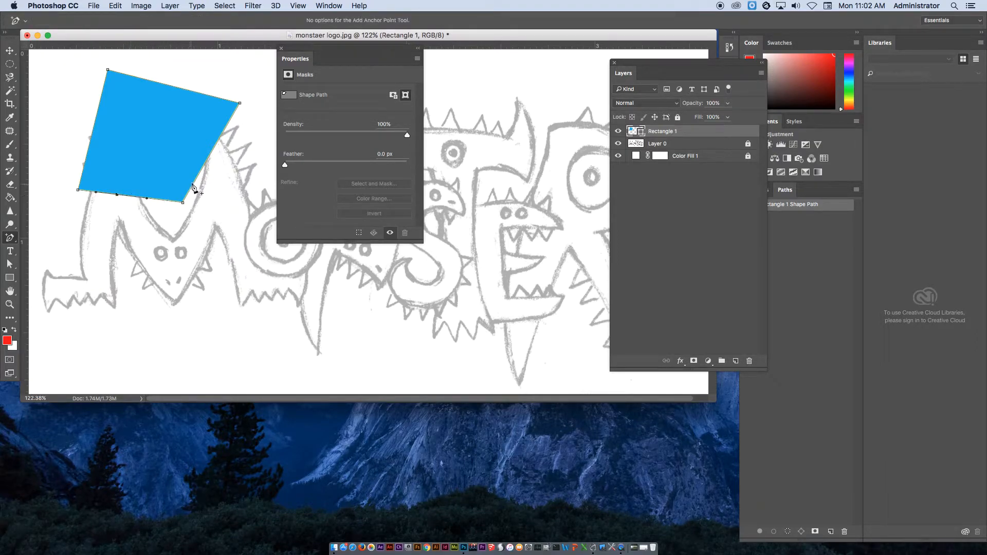
left_click(201, 172)
left_click(154, 199)
left_click(88, 150)
Step: Bend the blue shape by pulling added anchor points outward on its left edge and downward on its lower edge
left_click_drag(9, 264, 46, 273)
left_click_drag(88, 151, 56, 79)
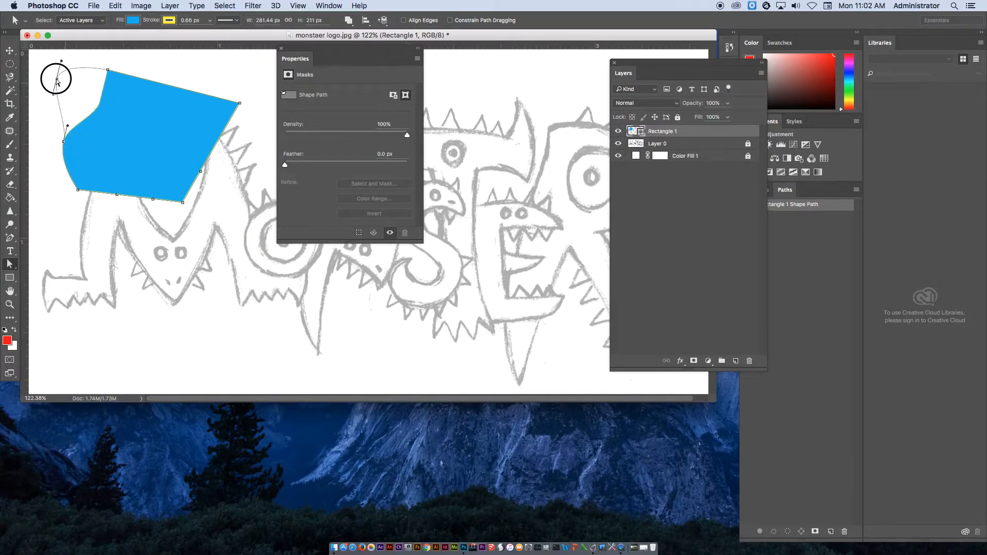
left_click_drag(152, 200, 177, 241)
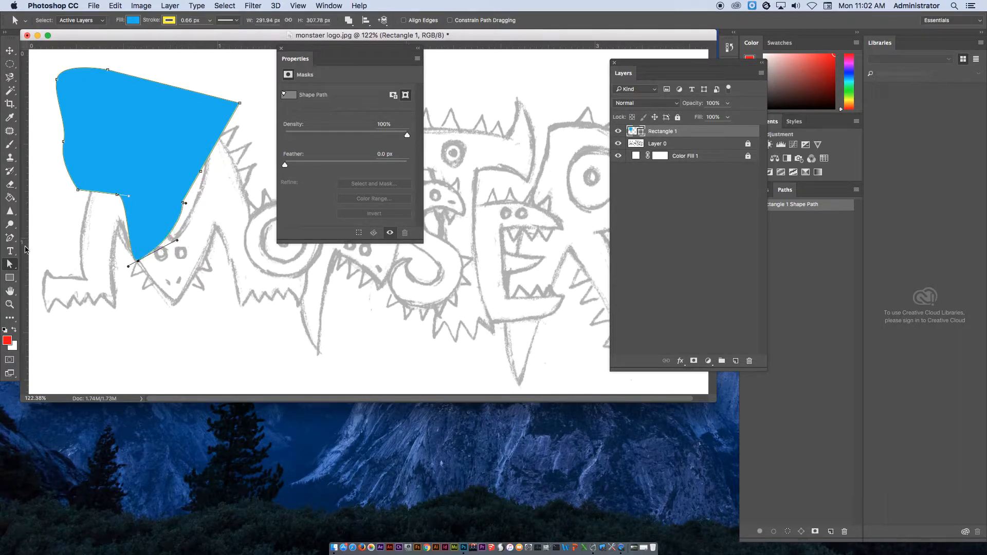
Step: Remove the anchor points on the blue shape's lower right edge and at its lowest tip with the Delete Anchor Point Tool
left_click_drag(9, 238, 79, 267)
left_click(184, 204)
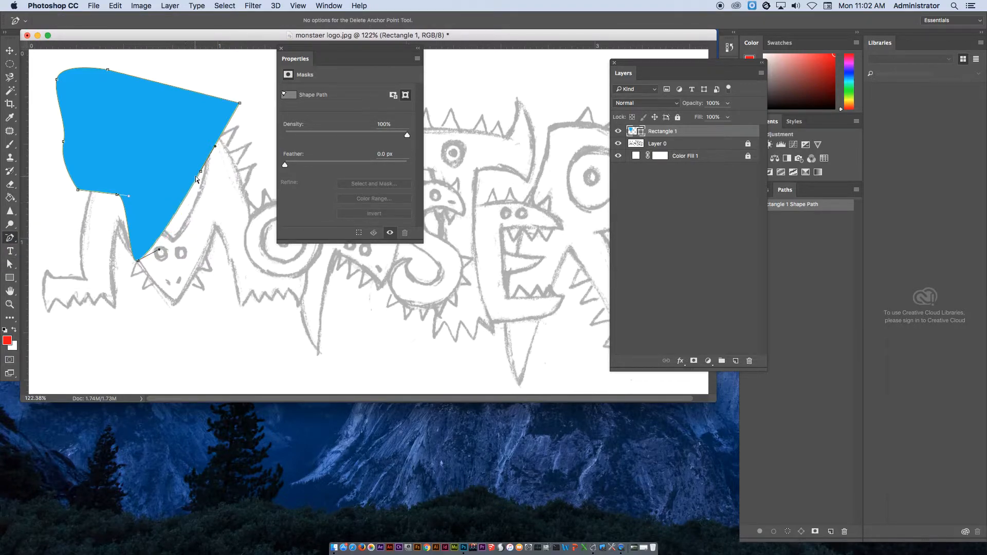
left_click(201, 173)
left_click(117, 195)
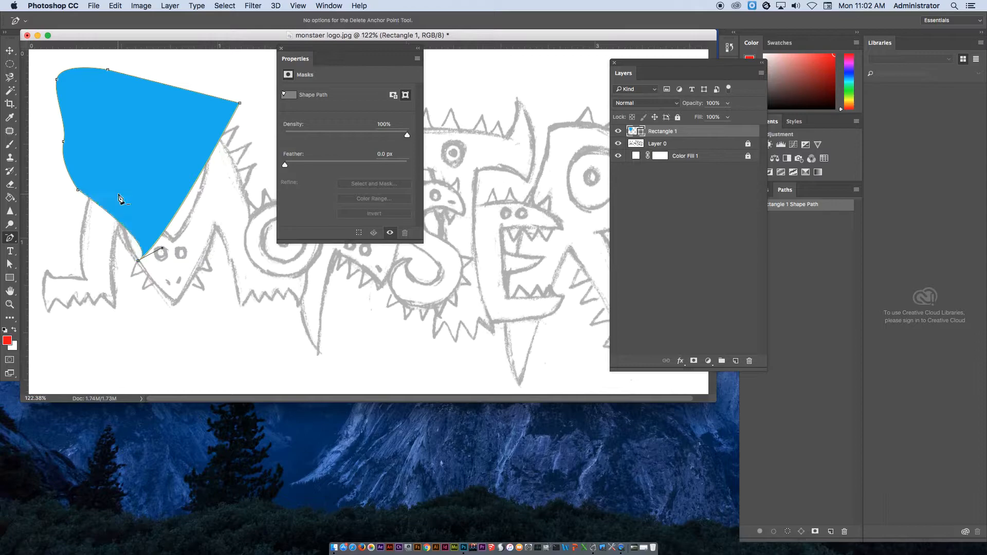
left_click(140, 261)
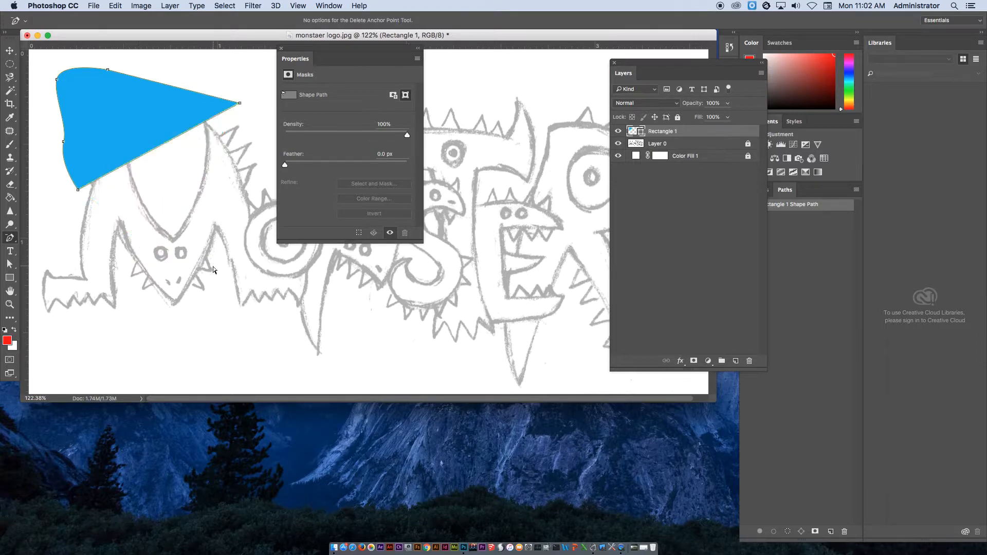
Step: Try curving the blue shape's lower left point with the Convert Point Tool, and convert its smooth points to sharp corners
left_click_drag(15, 238, 52, 277)
left_click_drag(78, 190, 51, 187)
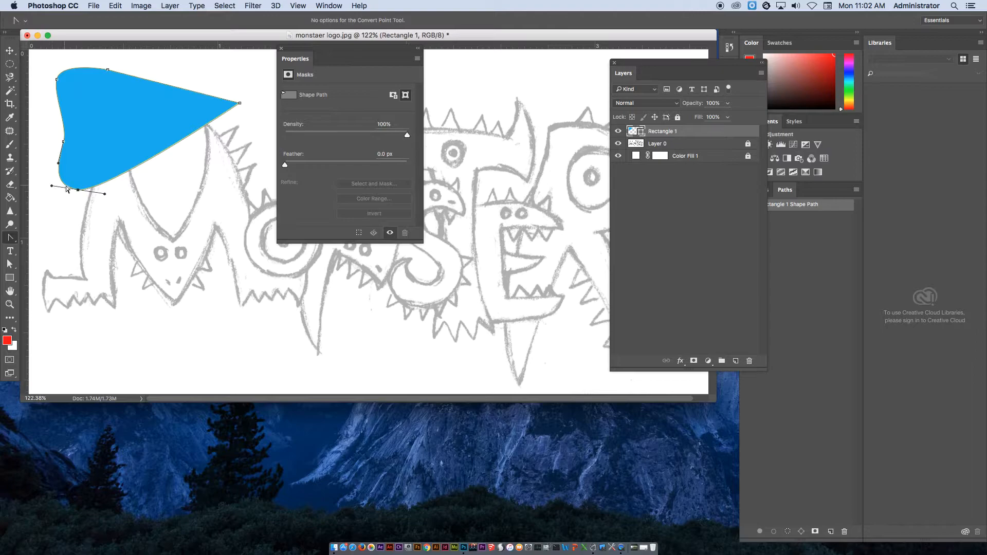
left_click(77, 190)
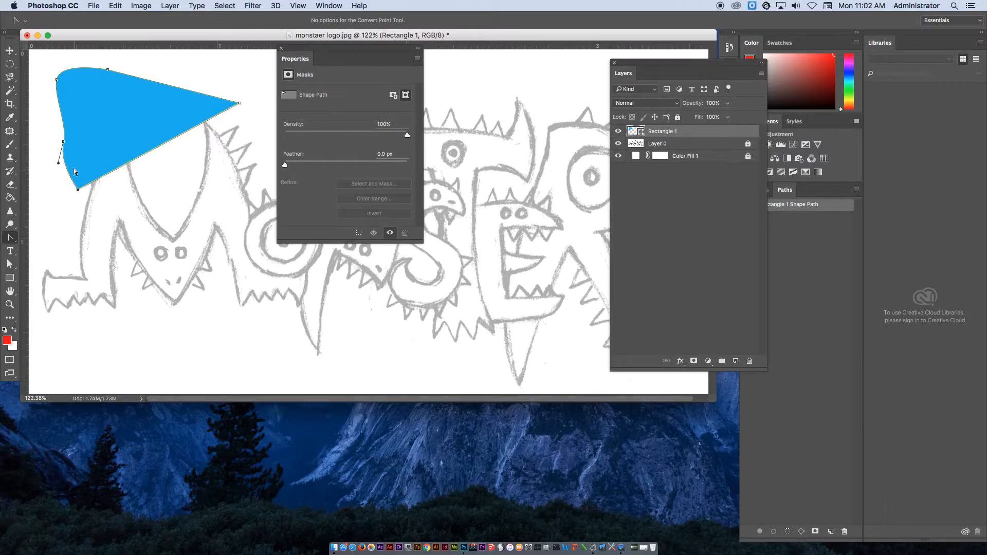
left_click(63, 142)
left_click(56, 80)
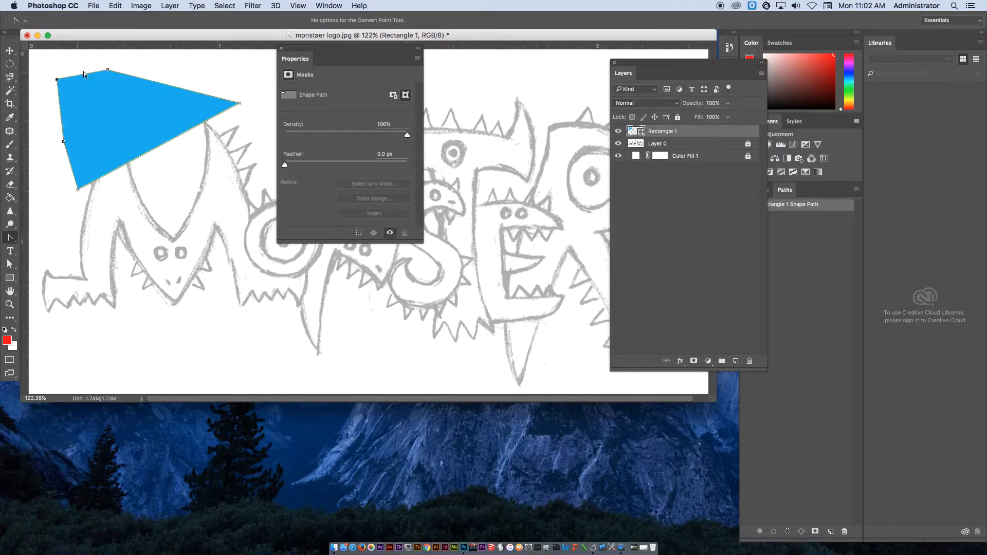
left_click(108, 70)
left_click(239, 103)
Step: Pull curve handles out of the blue shape's lowest corner and swing one handle independently upward to bend the adjoining long edge
left_click(10, 238)
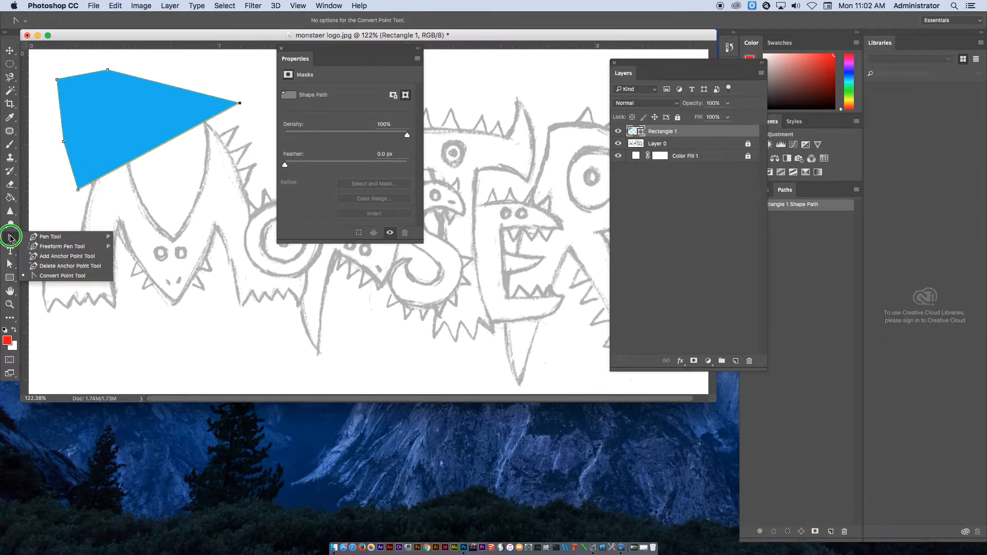
left_click(98, 279)
left_click_drag(77, 189, 47, 183)
left_click_drag(109, 198, 63, 105)
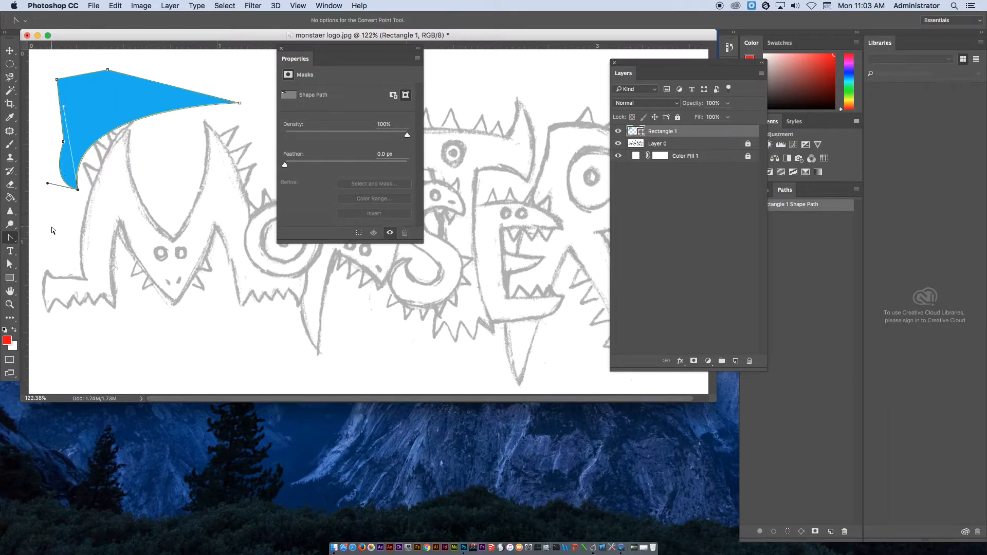
Step: Browse the Custom Shape library, choose the solid diamond, and draw it about 142 by 229 px over the letter M
left_click_drag(12, 276, 72, 325)
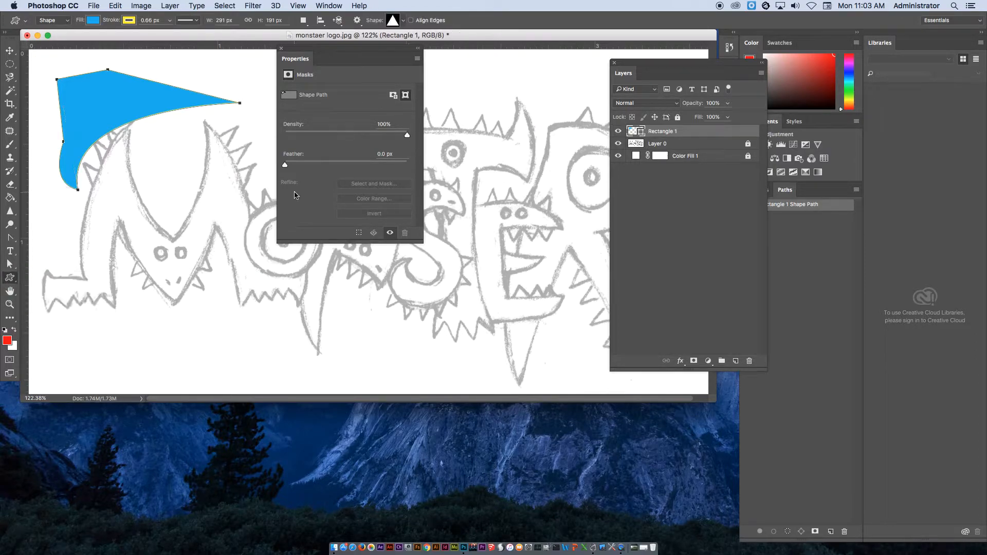
left_click(403, 20)
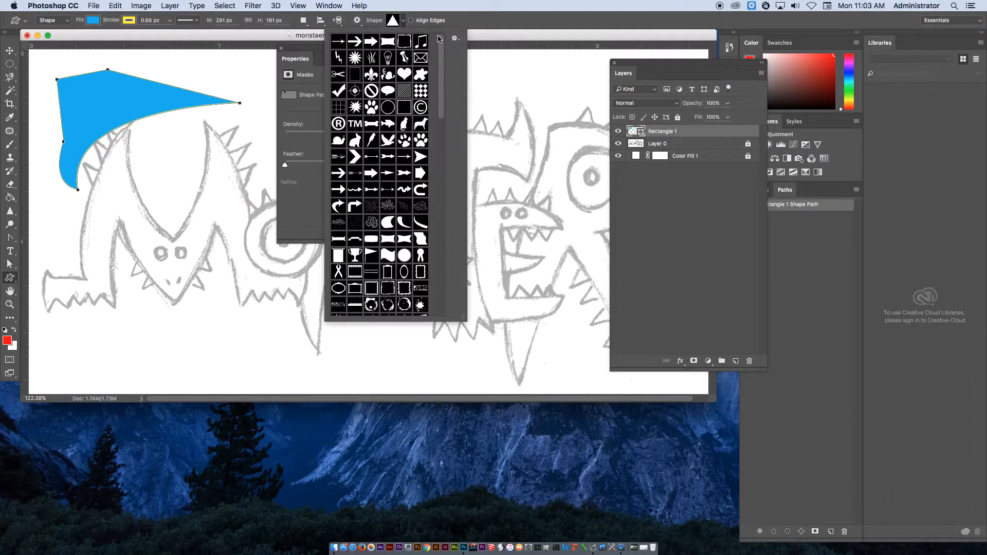
left_click(455, 38)
left_click(489, 186)
left_click_drag(441, 84, 446, 253)
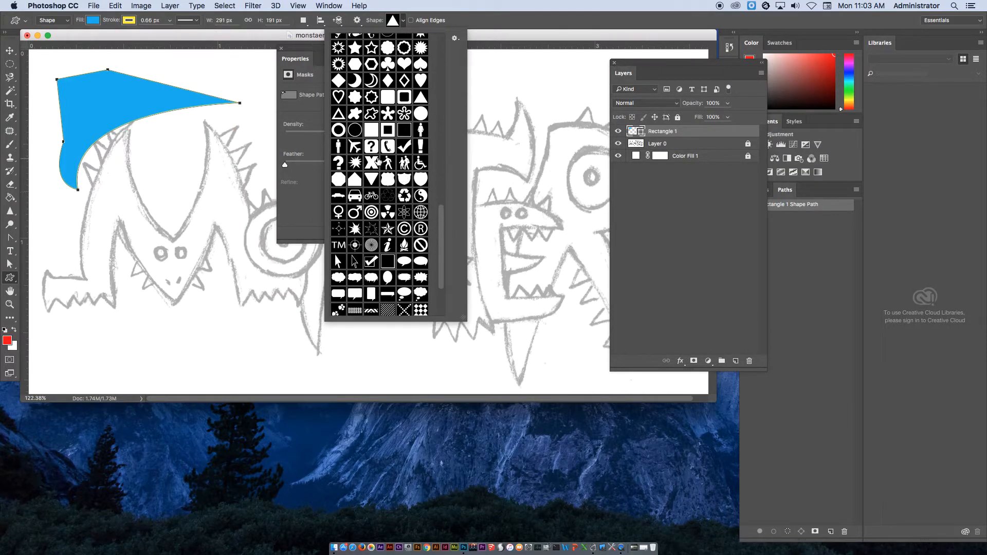
left_click(371, 164)
left_click(393, 83)
left_click_drag(154, 165, 243, 310)
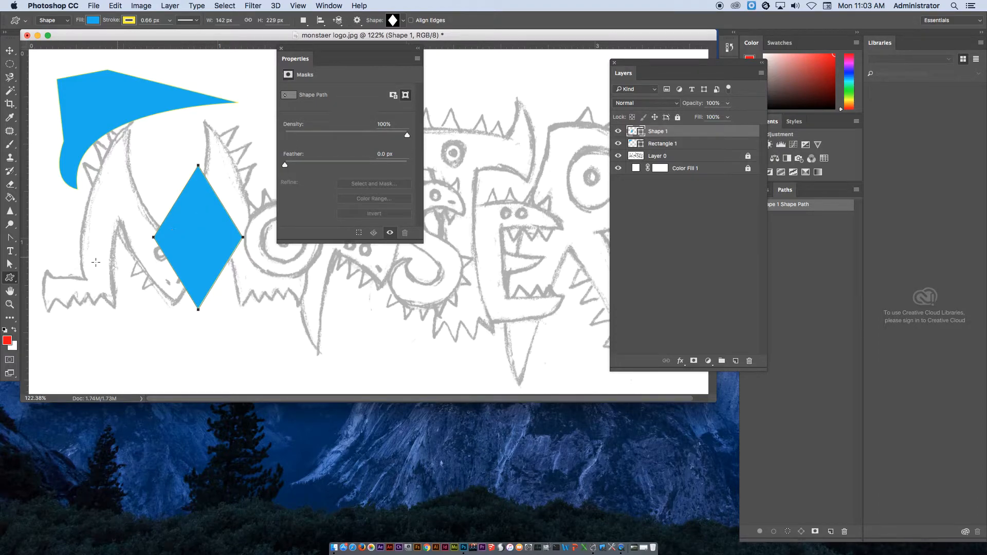
Step: Delete the diamond and distorted rectangle shape layers, leaving only the sketch and white fill layers
left_click(689, 144, "shift")
key("Delete")
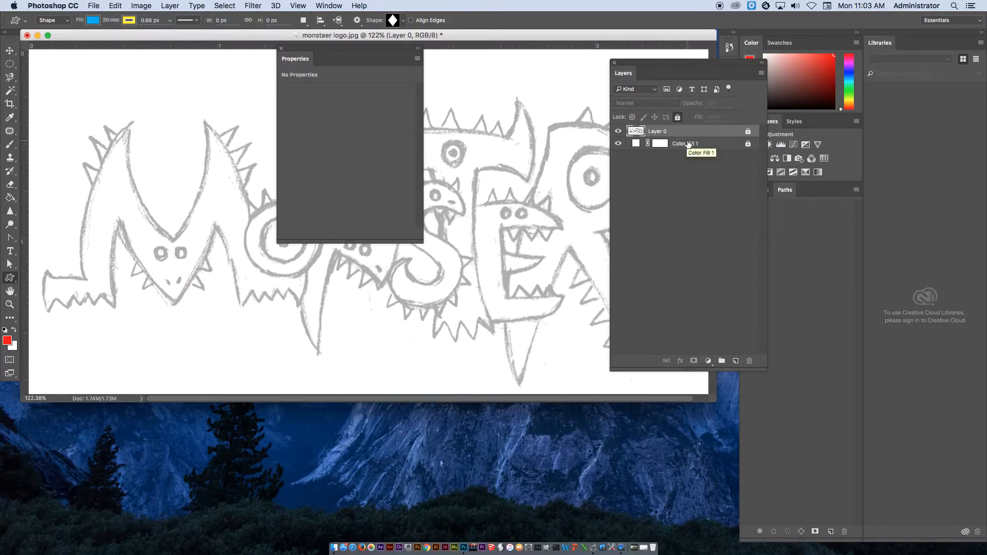
Step: Trace the left half of the letter M with the Freeform Pen Tool in Shape mode, about 208 by 294 px
left_click_drag(11, 238, 52, 250)
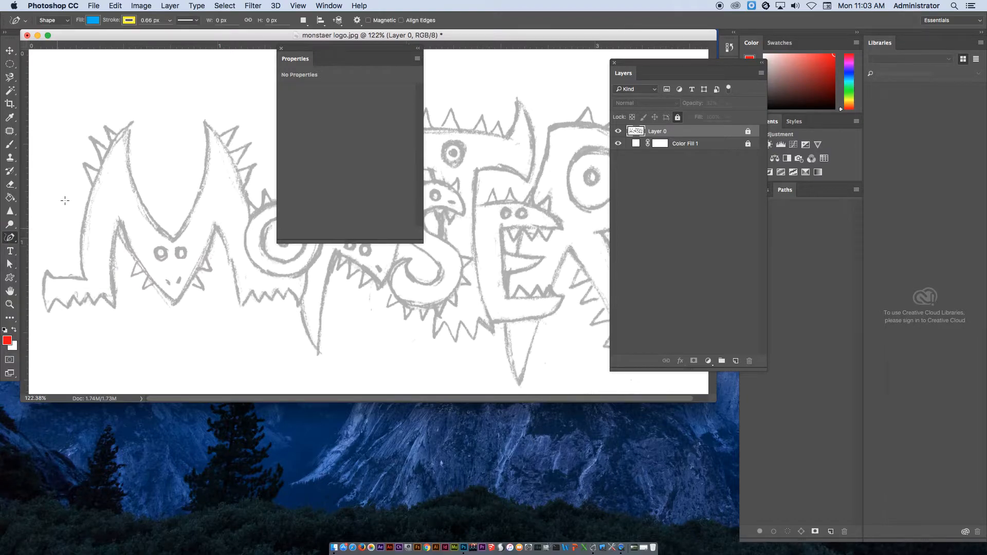
left_click(54, 21)
left_click(56, 20)
mouse_move(82, 278)
left_mouse_down()
mouse_move(46, 269)
mouse_move(48, 310)
mouse_move(53, 298)
mouse_move(65, 310)
mouse_move(72, 293)
mouse_move(79, 305)
mouse_move(101, 294)
mouse_move(116, 307)
mouse_move(111, 259)
mouse_move(123, 223)
mouse_move(139, 260)
mouse_move(174, 296)
mouse_move(171, 238)
mouse_move(134, 186)
mouse_move(126, 125)
mouse_move(99, 170)
mouse_move(84, 278)
left_mouse_up()
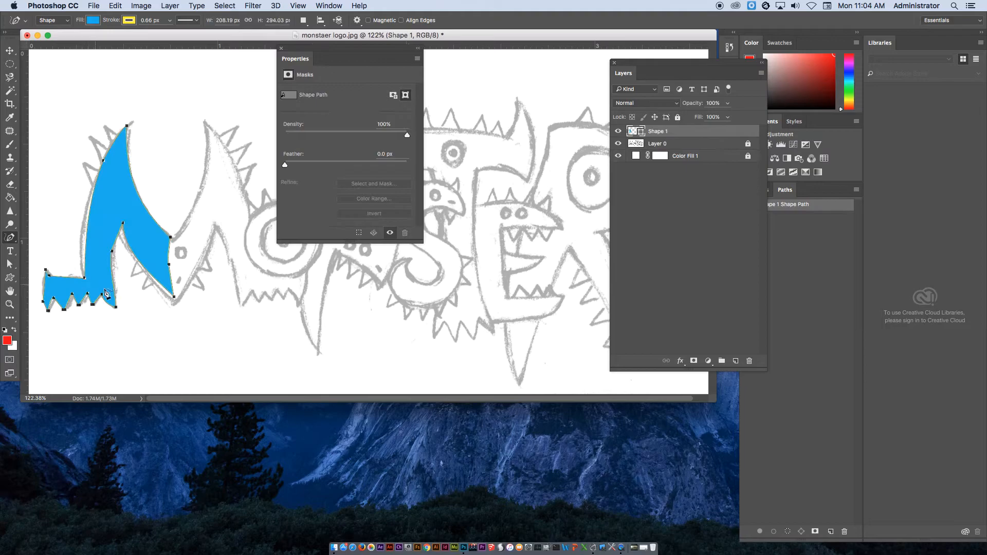
Step: Adjust the traced M's outer leg curve, inner peak and lower tip to fit the sketch with the Direct Selection Tool
left_click_drag(9, 264, 45, 276)
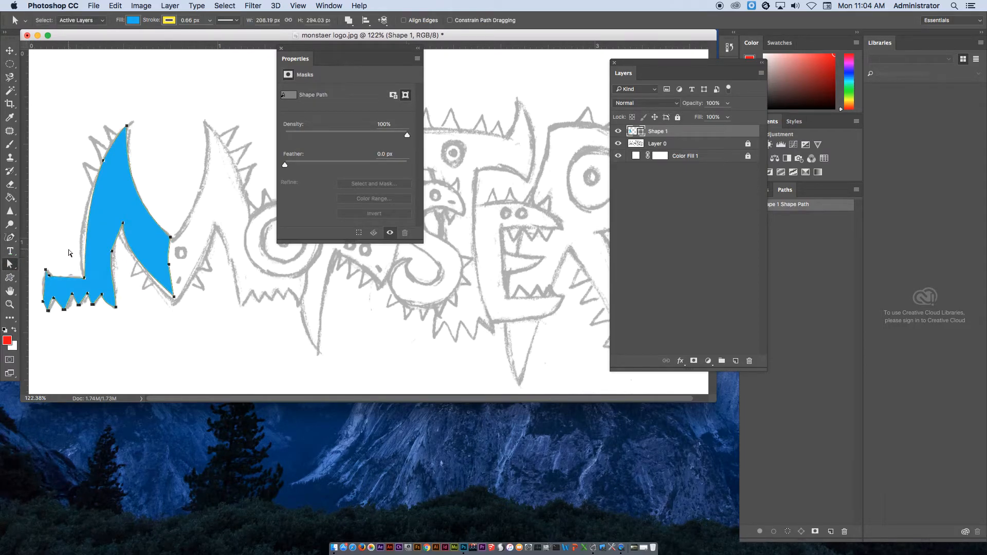
left_click(90, 218)
left_click_drag(90, 214, 79, 220)
left_click_drag(123, 224, 130, 260)
left_click_drag(174, 296, 175, 306)
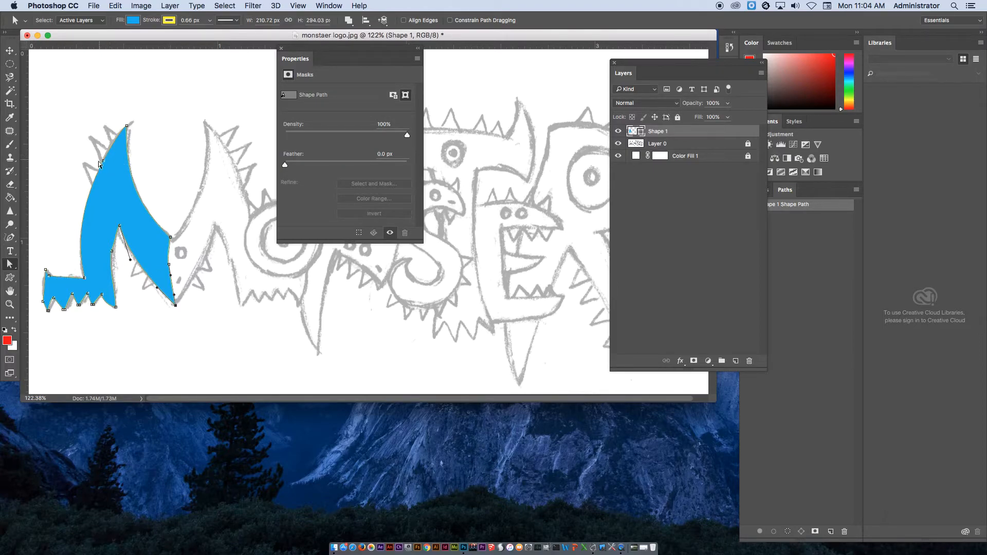
Step: Delete surplus anchor points on the traced M's outer and inner leg edges, and adjust the remaining handles to follow the sketch
left_click_drag(9, 238, 40, 266)
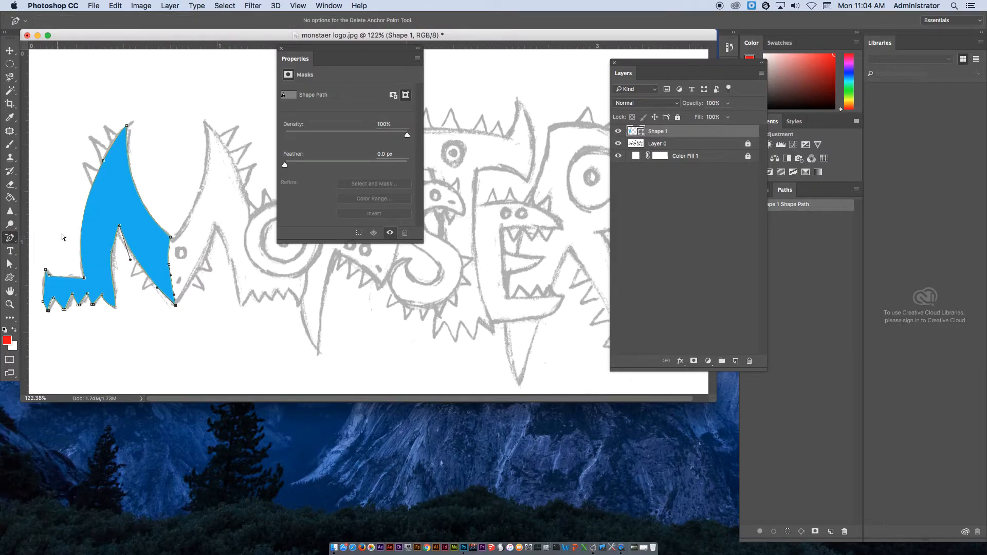
left_click(104, 162)
left_click_drag(147, 125, 119, 129)
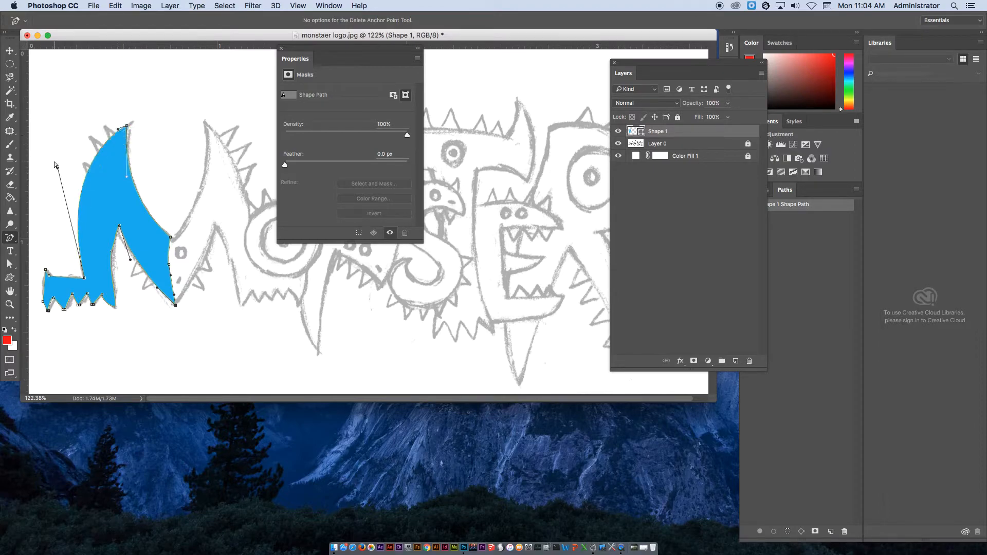
left_click_drag(58, 170, 66, 226)
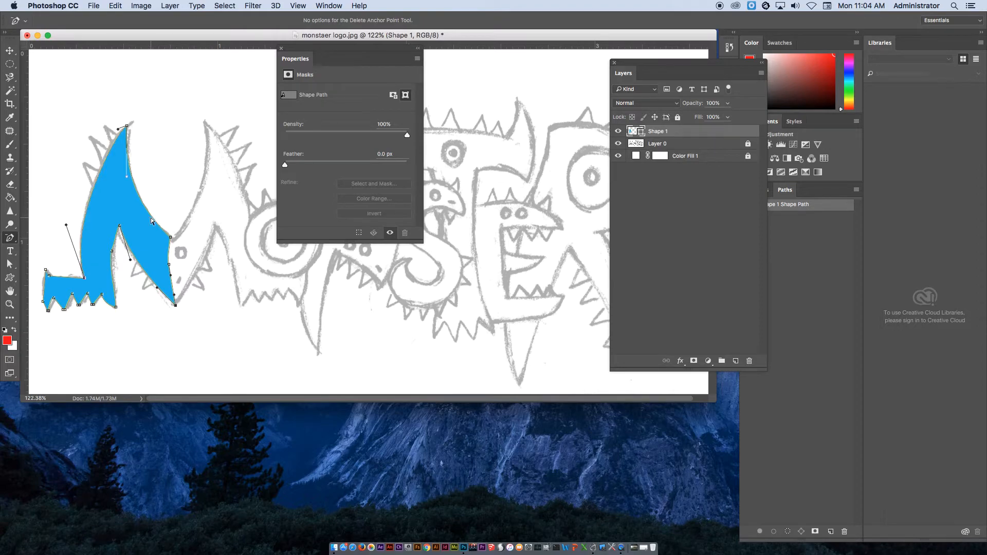
left_click(113, 253)
left_click_drag(104, 265, 114, 226)
Step: Return to the Freeform Pen Tool and delete the traced M shape
left_click_drag(12, 240, 77, 248)
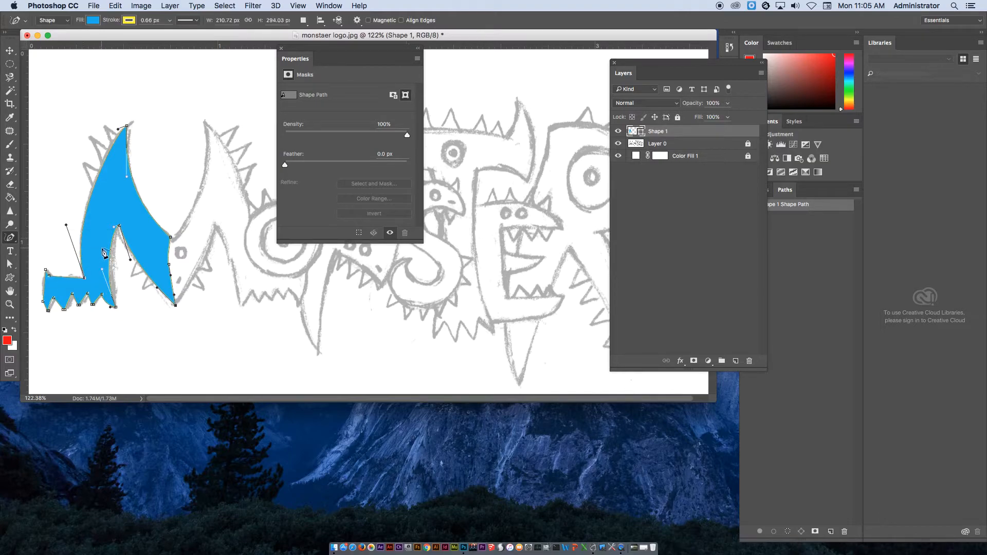
key("Delete")
key("Delete")
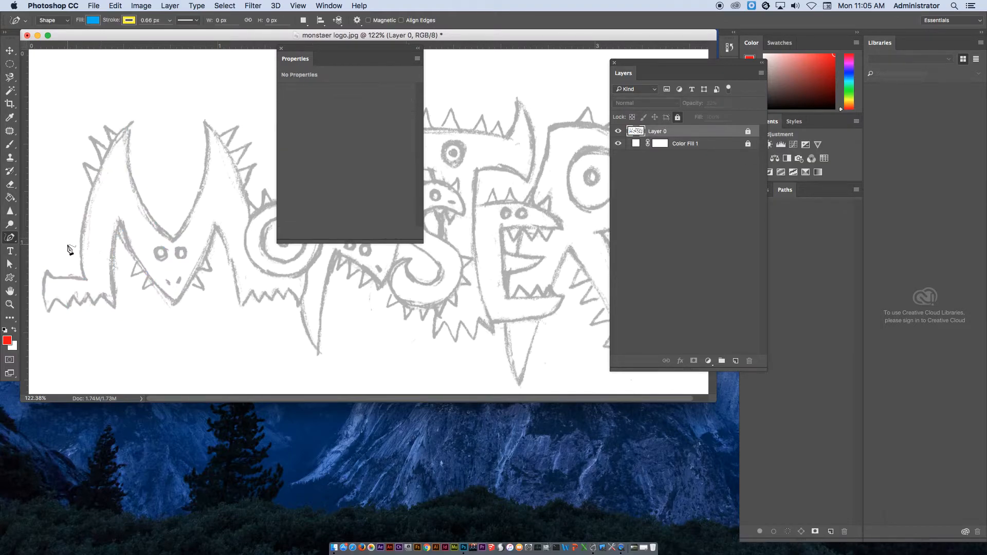
Step: Choose the regular Pen Tool in Shape mode and set both its fill and stroke to none
left_click_drag(10, 238, 37, 239)
left_click(93, 20)
left_click(50, 41)
left_click(128, 20)
left_click(127, 21)
left_click(128, 21)
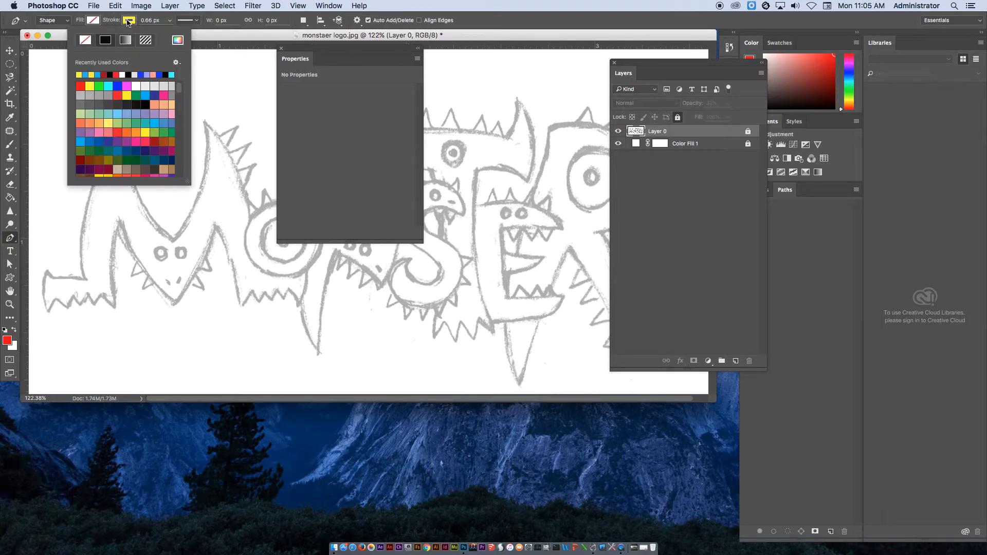
left_click(85, 41)
left_click(57, 36)
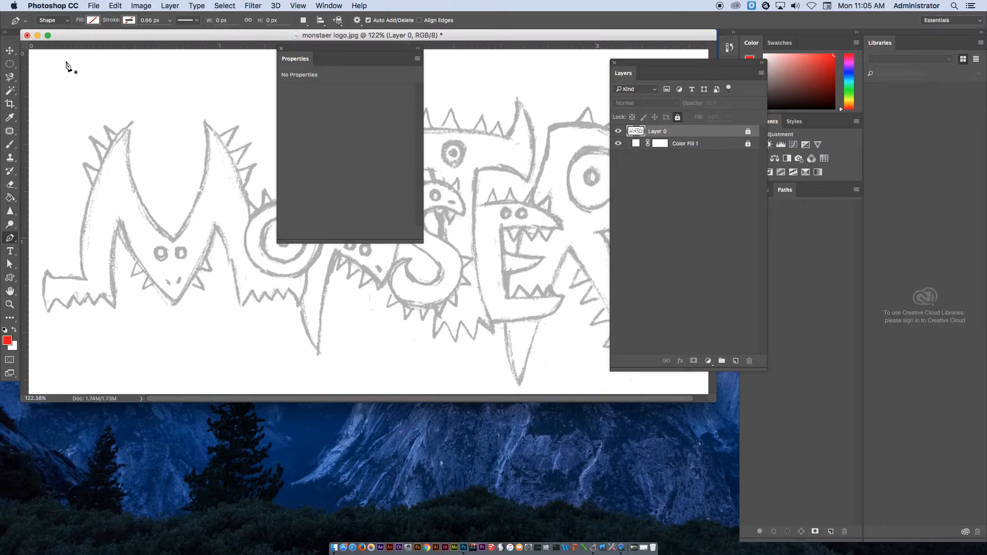
Step: Zoom in to about 242% on the letter M and make the document window taller for tracing
left_click_drag(50, 260, 77, 272)
left_click_drag(145, 297, 147, 284)
scroll(206, 283, "up", 2)
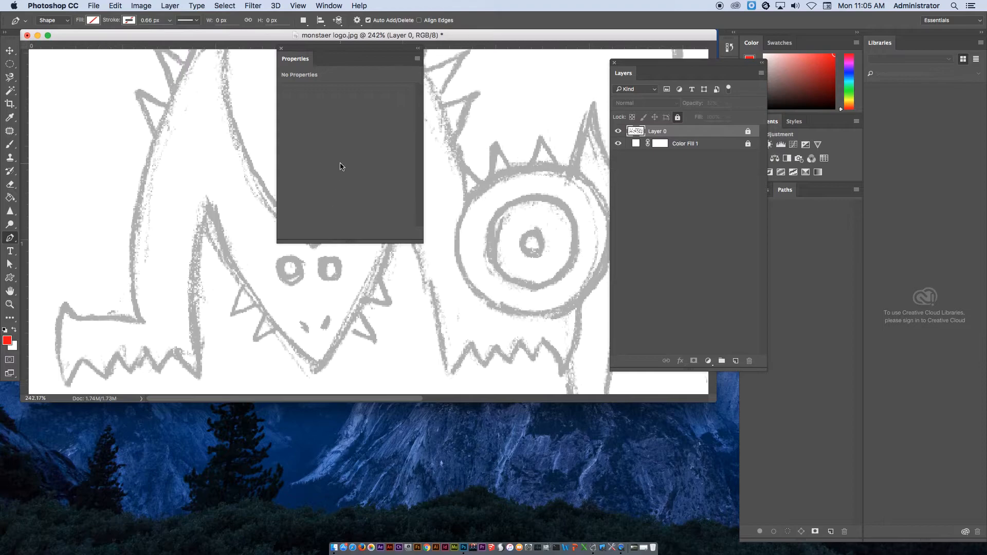
left_click_drag(489, 403, 498, 511)
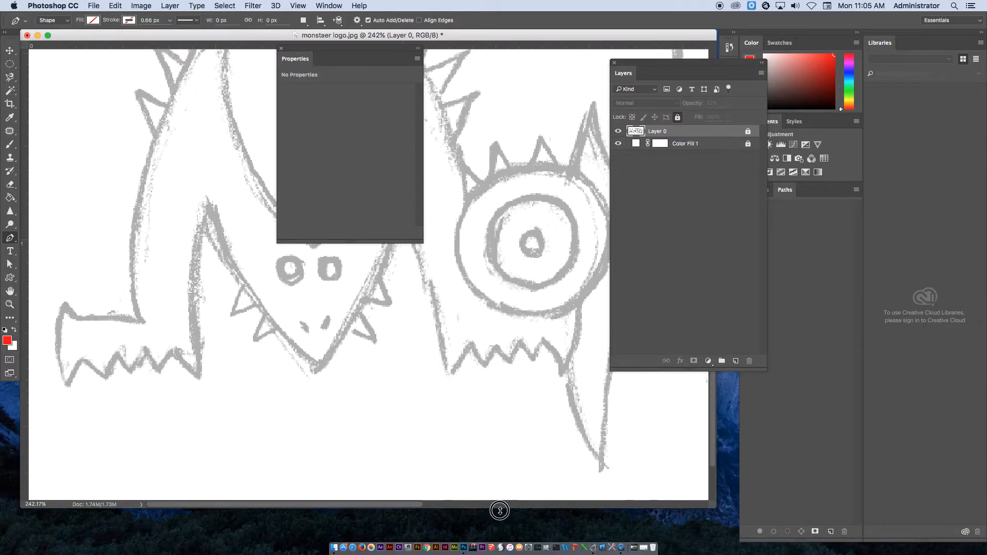
Step: Trace the M with the Pen Tool from its left foot up the outer left leg to a sharp corner at the horn tip
scroll(401, 427, "up", 5)
left_click_drag(348, 68, 559, 69)
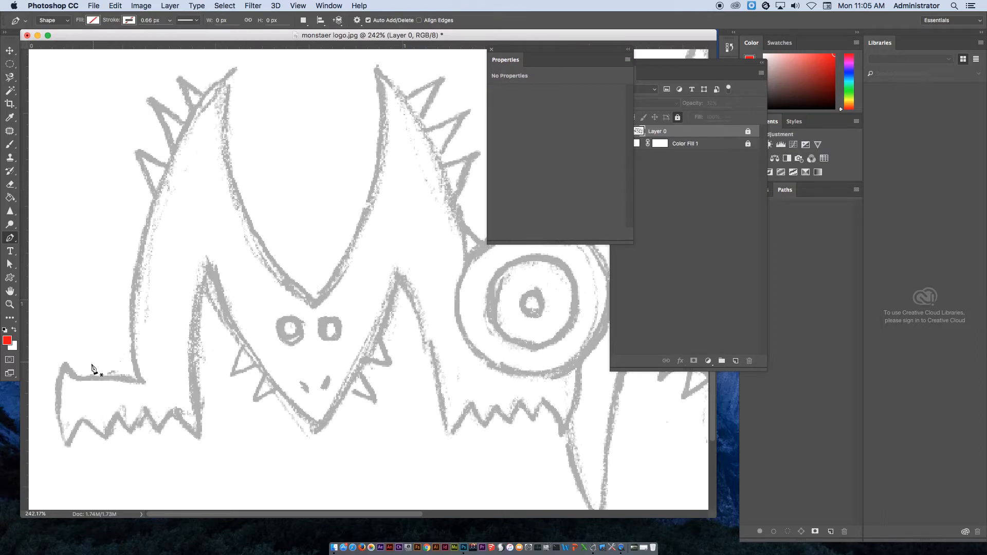
left_click(62, 365)
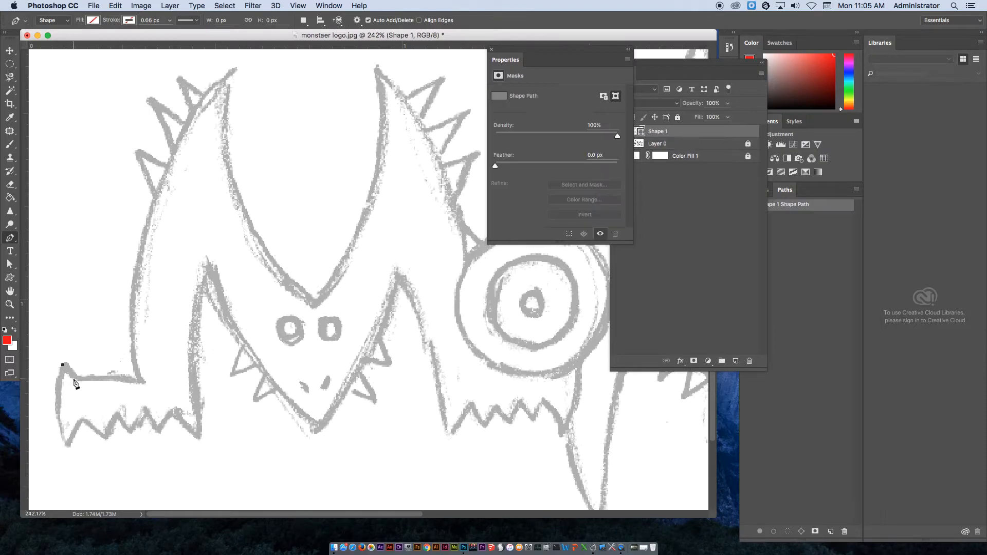
left_click(76, 381)
left_click(144, 384)
left_click_drag(142, 250, 162, 181)
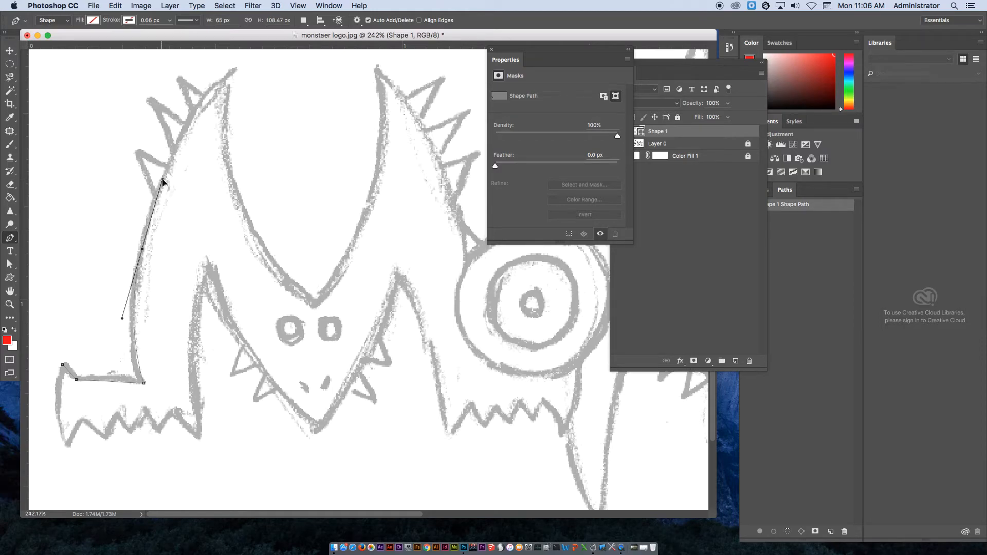
left_click_drag(235, 73, 289, 58)
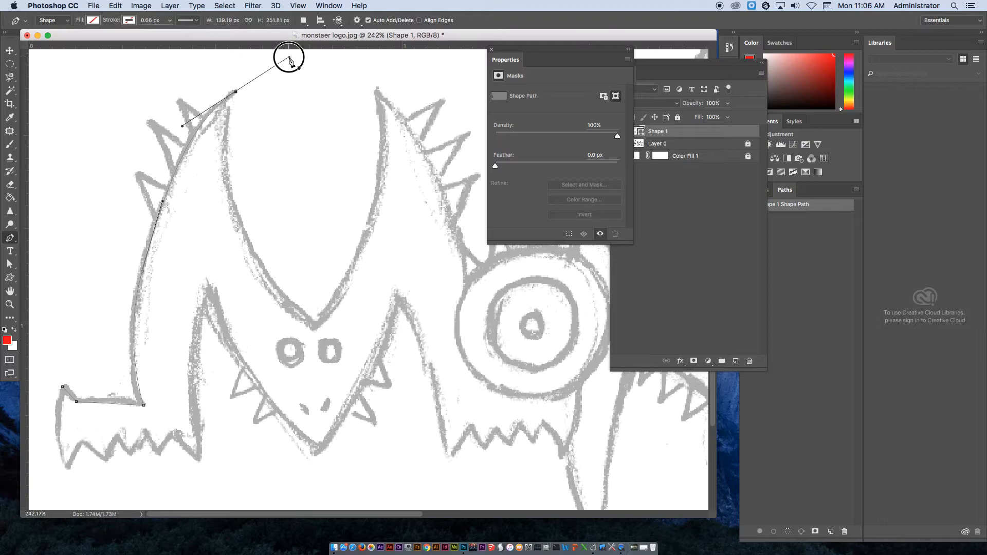
left_click_drag(290, 58, 224, 149)
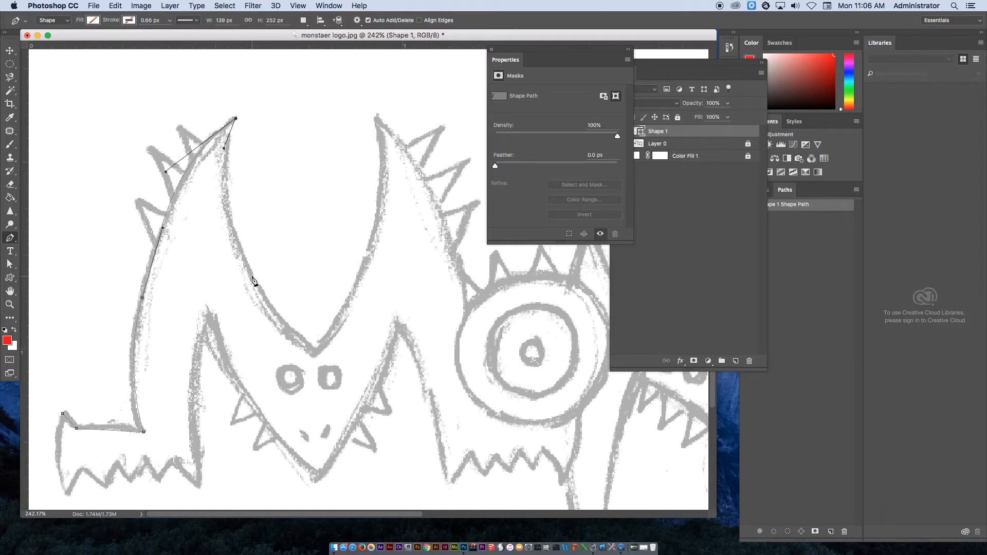
Step: Continue the path through the M's central V to the right horn tip and down the outer right leg
left_click_drag(314, 354, 351, 310)
left_click_drag(378, 120, 409, 258)
scroll(379, 220, "down", 5)
scroll(379, 220, "right", 3)
left_click(469, 248)
Step: Trace the right foot's outer edge and its zigzag claws with corner points to the inner ankle
left_click_drag(451, 341, 424, 329)
left_click(407, 306)
left_click(397, 330)
left_click(373, 330)
left_click(359, 310)
left_click(336, 340)
Step: Trace the M's inner leg edges with curves through both inner peaks and the pointed chin, ending at the left foot
left_click_drag(286, 180, 274, 230)
left_click_drag(204, 338, 168, 296)
left_click_drag(93, 171, 81, 248)
left_click_drag(203, 238, 357, 218)
left_click_drag(201, 337, 177, 319)
Step: Trace the left foot's zigzag claws and close the M outline with a curve at its starting point
left_click(174, 312)
left_click(158, 332)
left_click(147, 310)
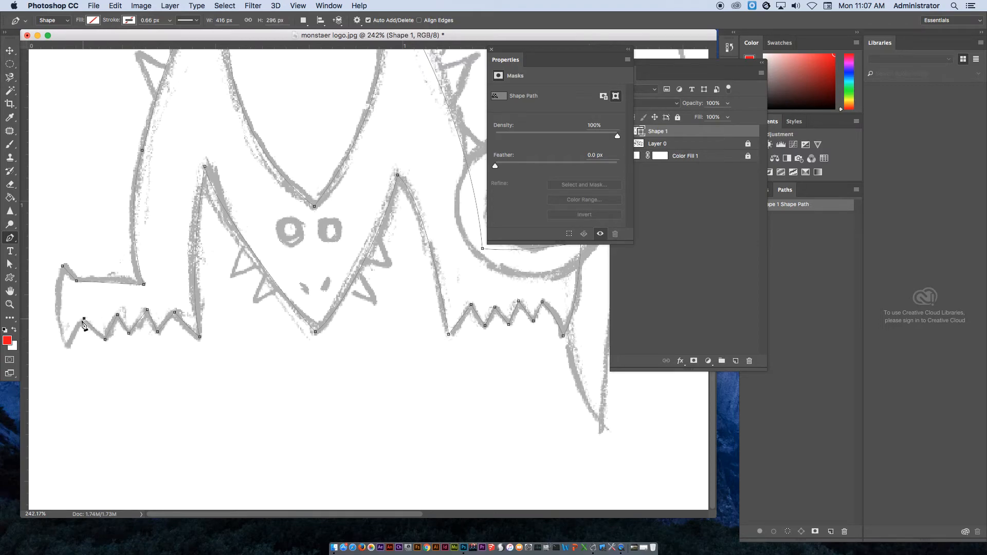
left_click(67, 348)
left_click_drag(63, 267, 80, 230)
Step: Fill the traced M shape with blue and fit the whole logo in the window
left_click(93, 20)
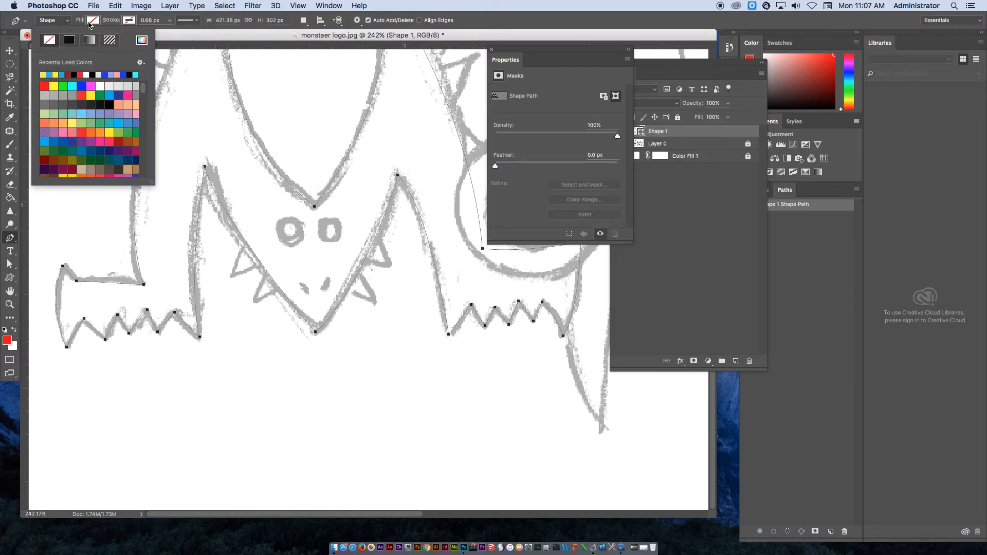
left_click(106, 74)
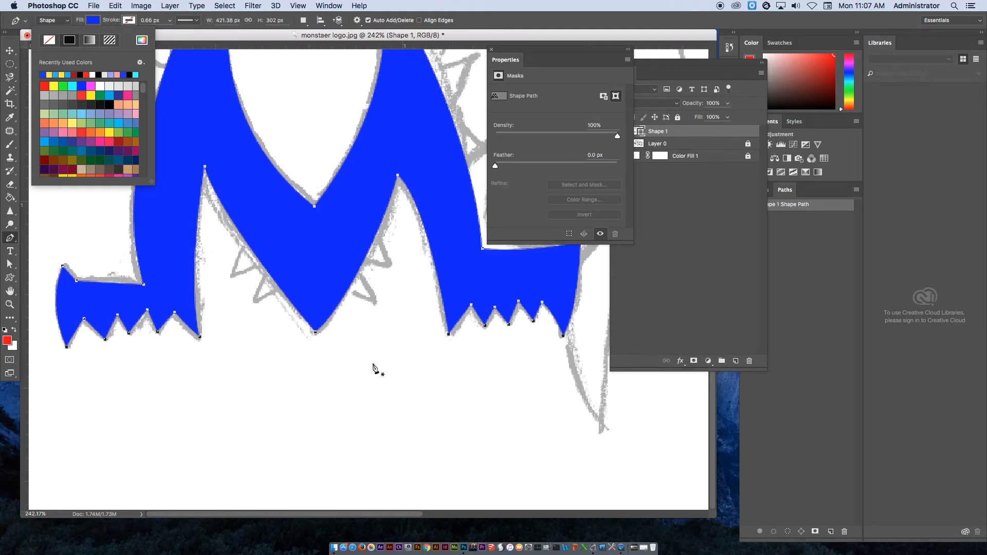
left_click(14, 51)
key("super+0")
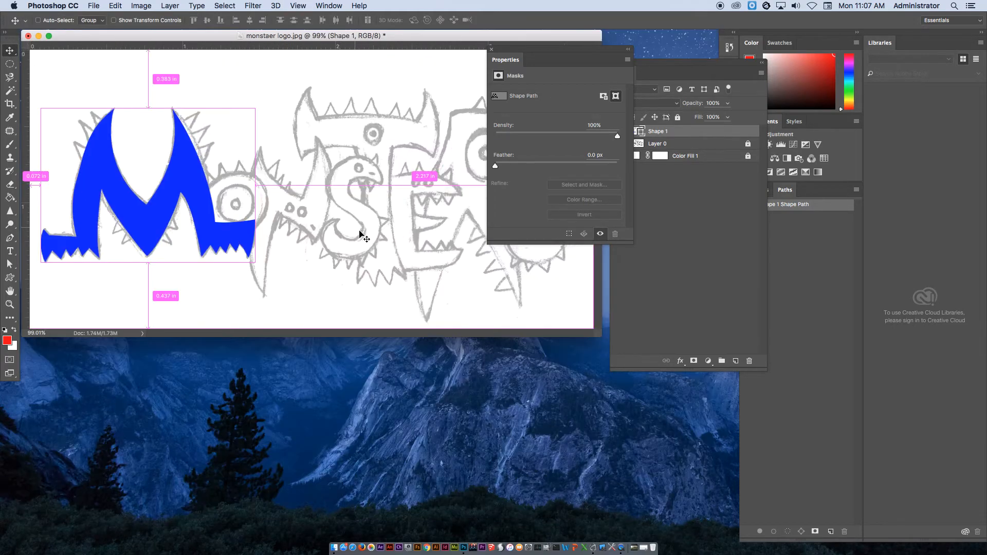
Step: Hide the Shape 1 layer and draw a 20 px circle over the M's left eye with the Ellipse Tool
left_click(679, 131)
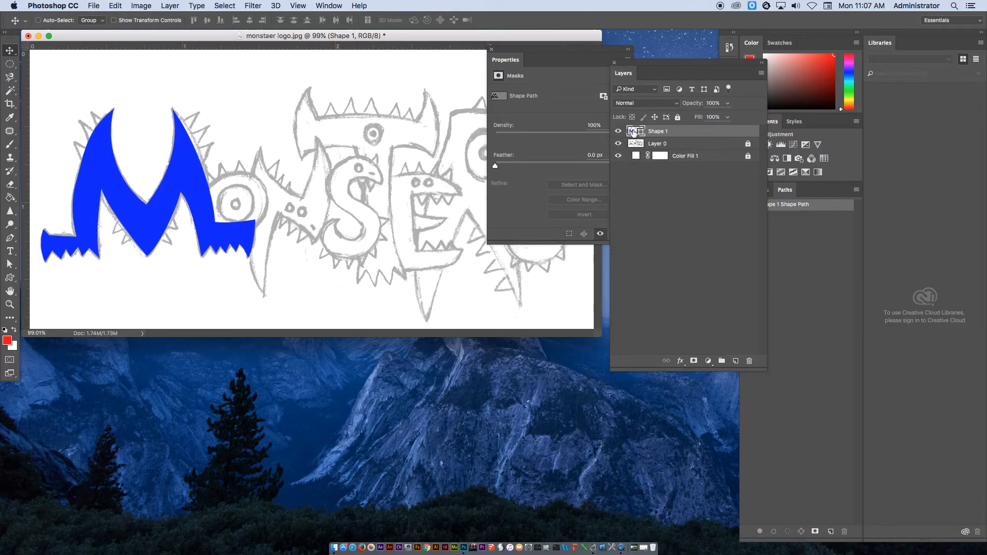
left_click(618, 132)
left_click_drag(102, 204, 232, 211)
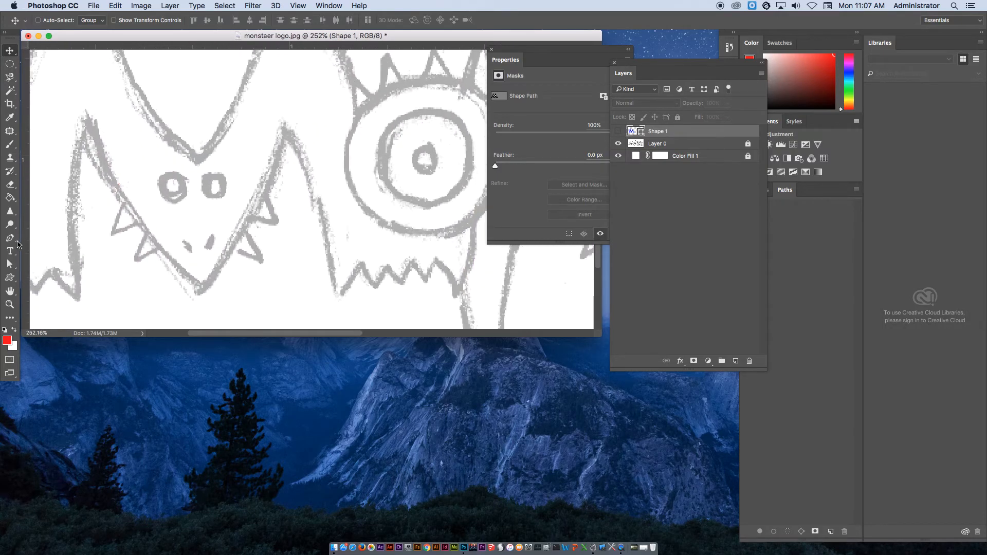
left_click_drag(11, 278, 55, 296)
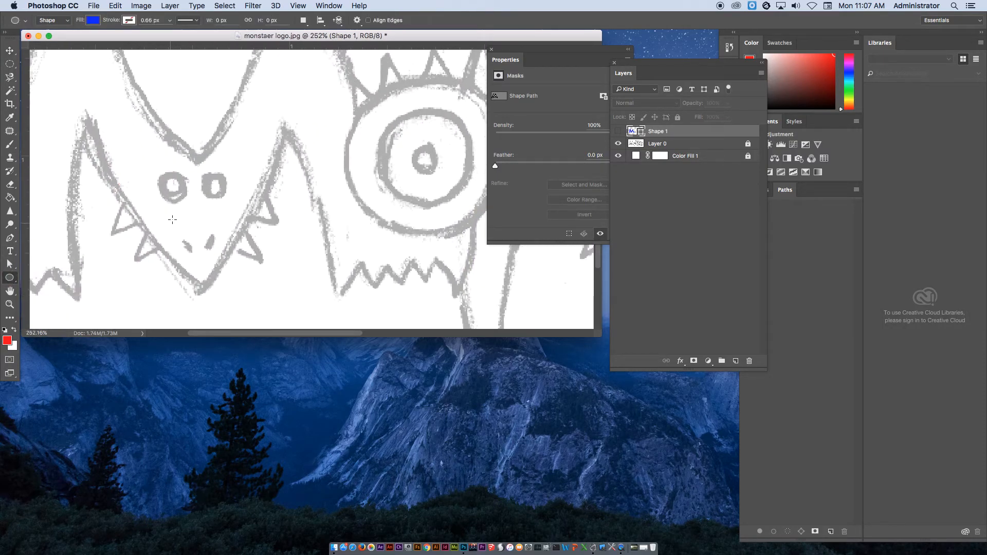
left_click_drag(161, 176, 187, 200)
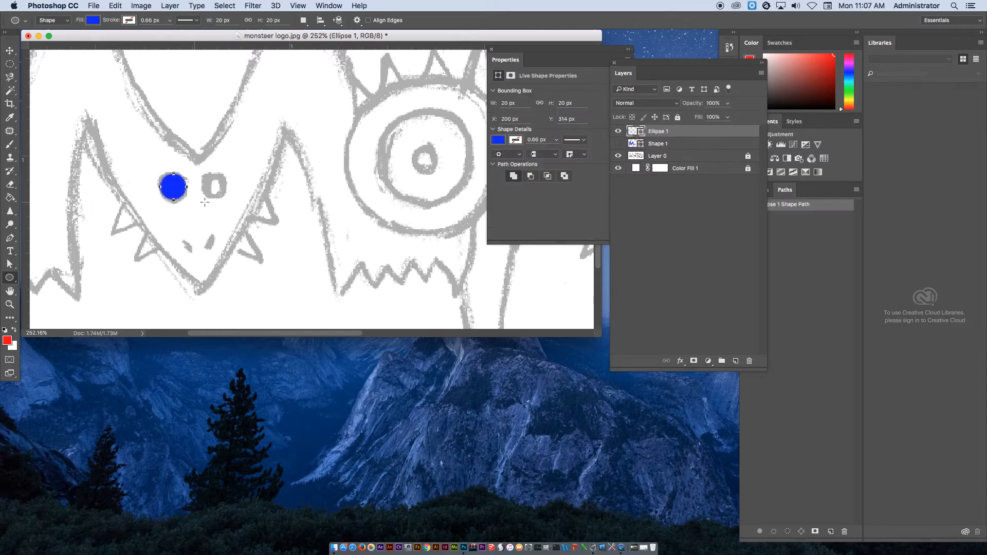
Step: Fill the eye circle with red and place a duplicate of it over the M's right eye
left_click(498, 141)
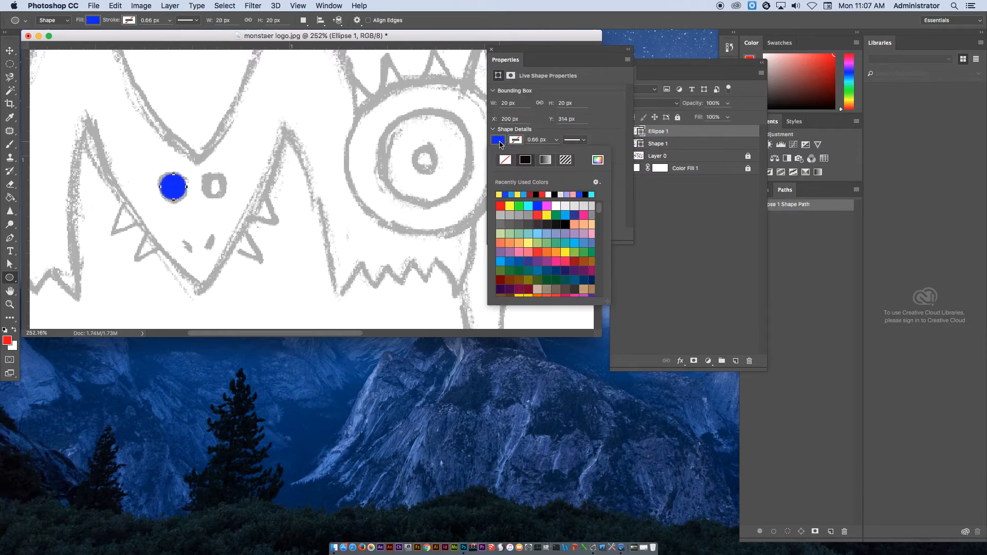
left_click(541, 194)
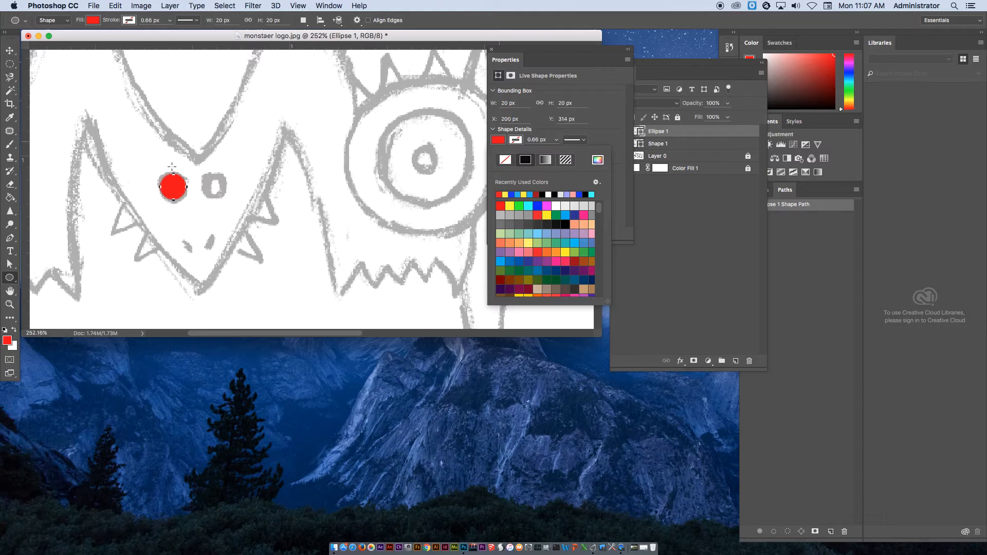
left_click(10, 51)
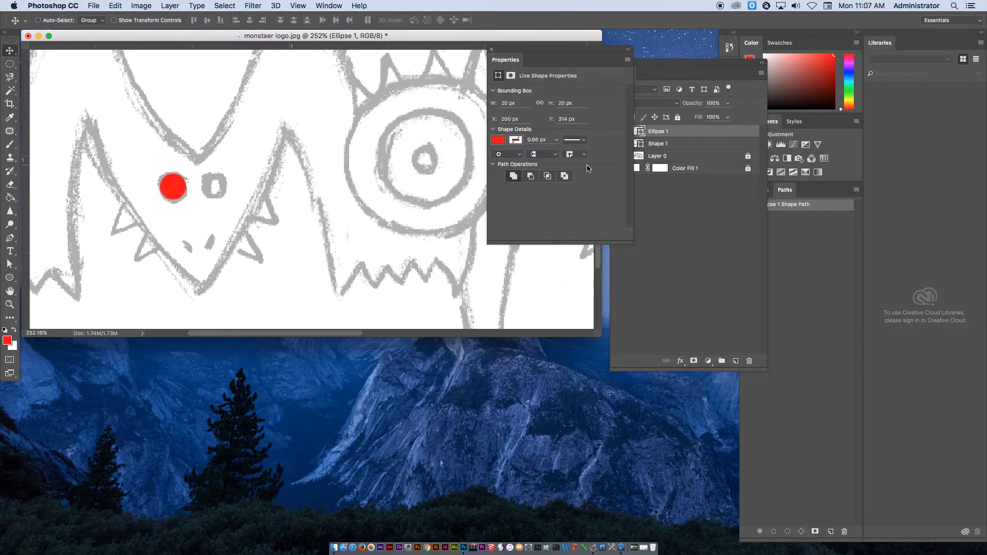
left_click_drag(671, 141, 736, 361)
left_click_drag(178, 194, 223, 193)
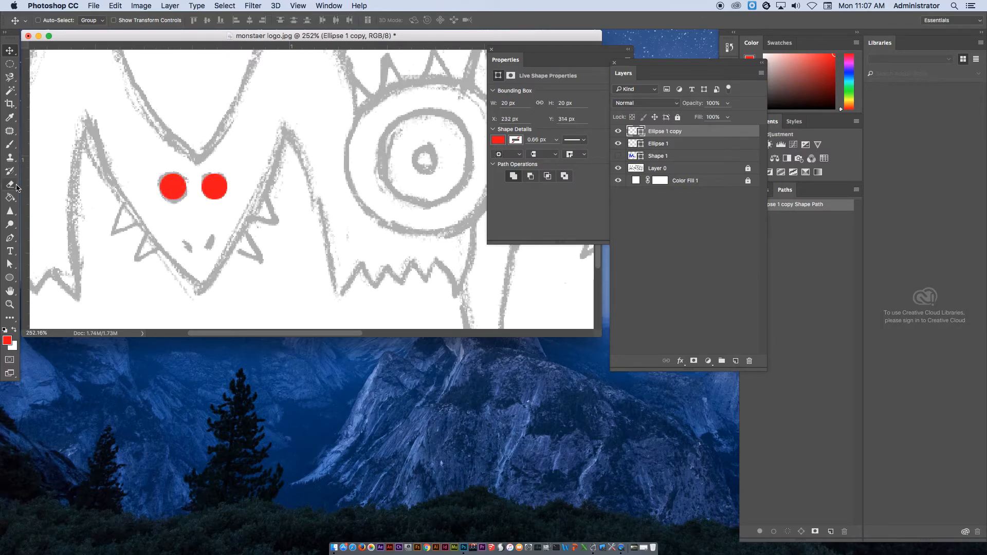
Step: Draw a 7 by 15 px ellipse over the left nostril, fill it with black and tilt it to match the sketch
left_click(10, 278)
left_click_drag(184, 243, 193, 262)
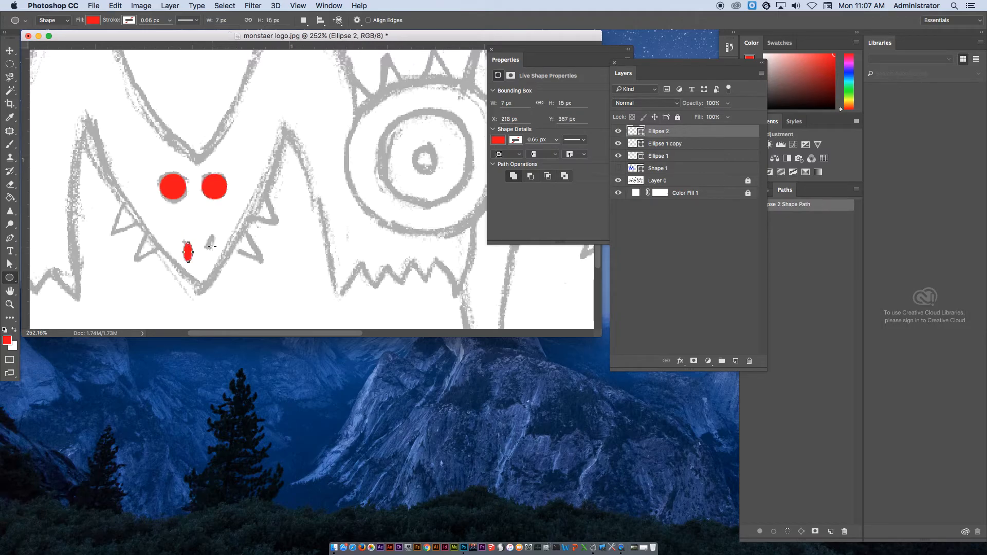
left_click(93, 20)
left_click(100, 76)
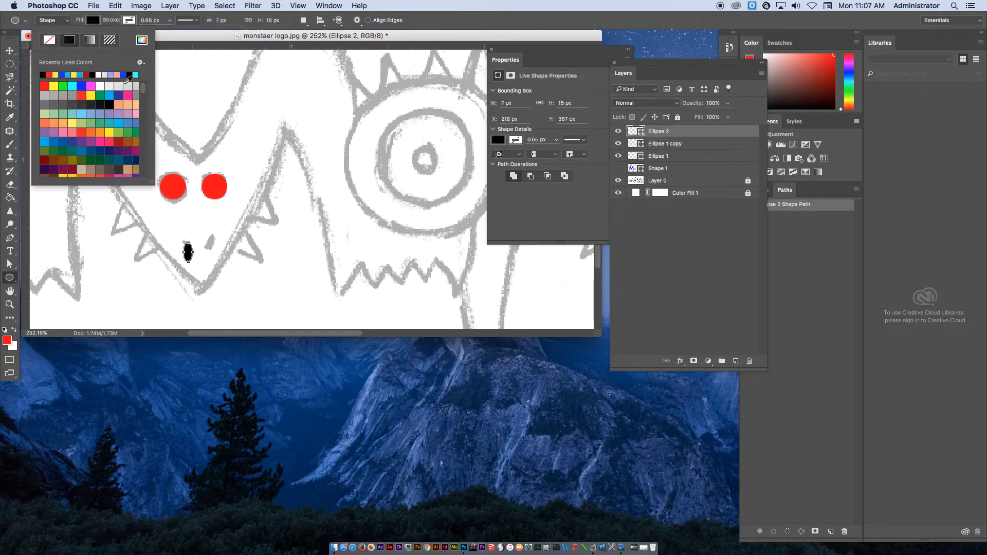
left_click(272, 37)
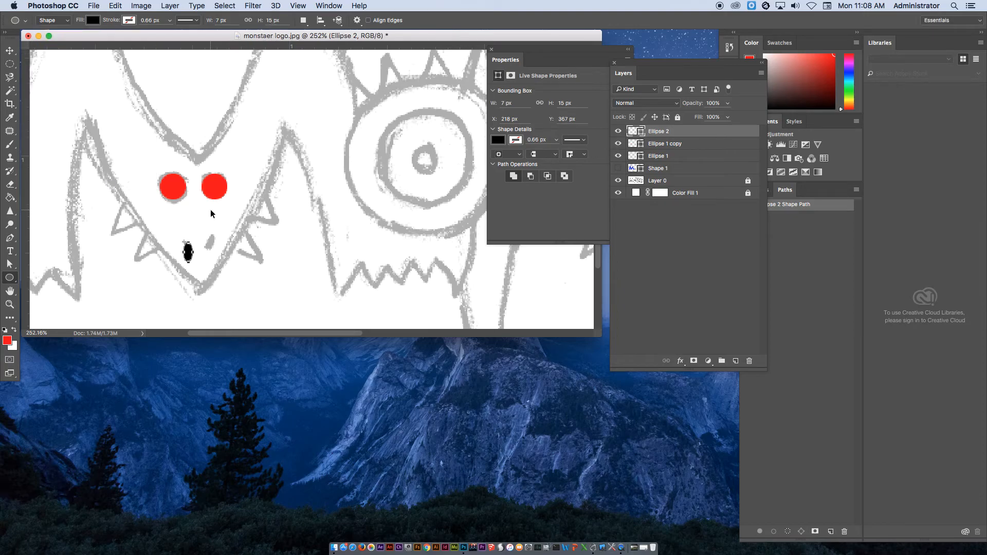
key("super+t")
left_click_drag(199, 226, 190, 220)
key("Return")
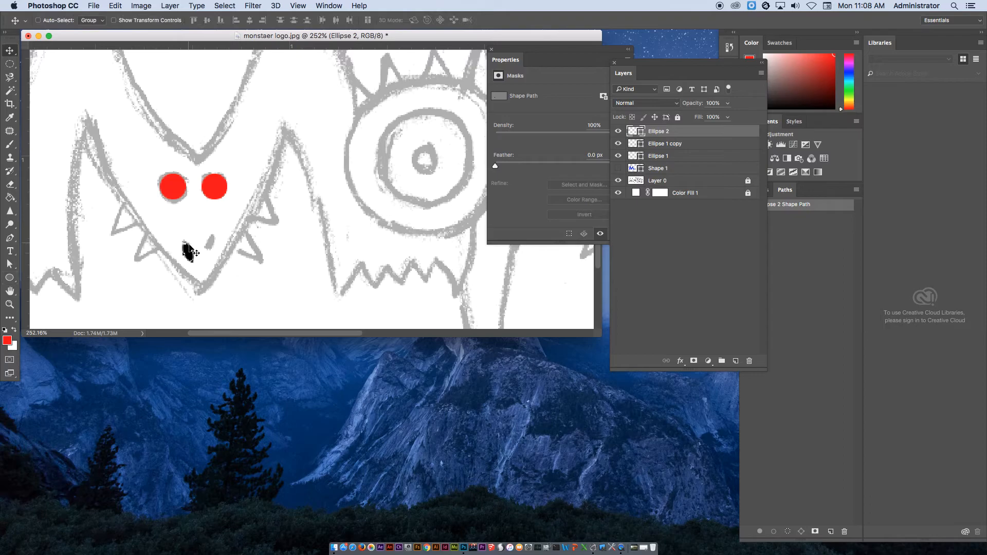
Step: Duplicate the nostril, flip the copy horizontally over the right nostril, and show the Shape 1 layer again
mouse_move(197, 261)
left_mouse_down()
mouse_move(187, 251)
mouse_move(210, 249)
left_mouse_up()
key("super+t")
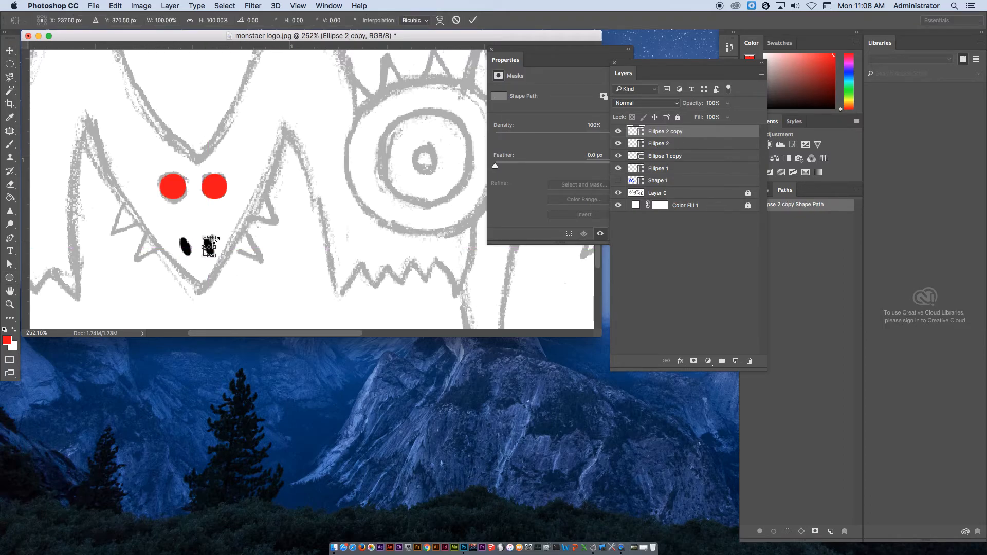
right_click(216, 242)
left_click(264, 374)
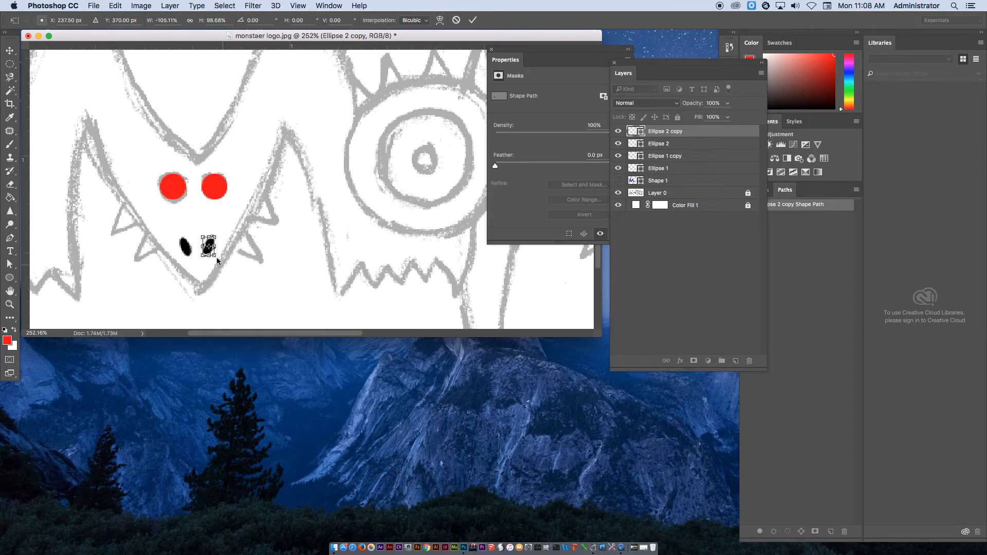
key("Return")
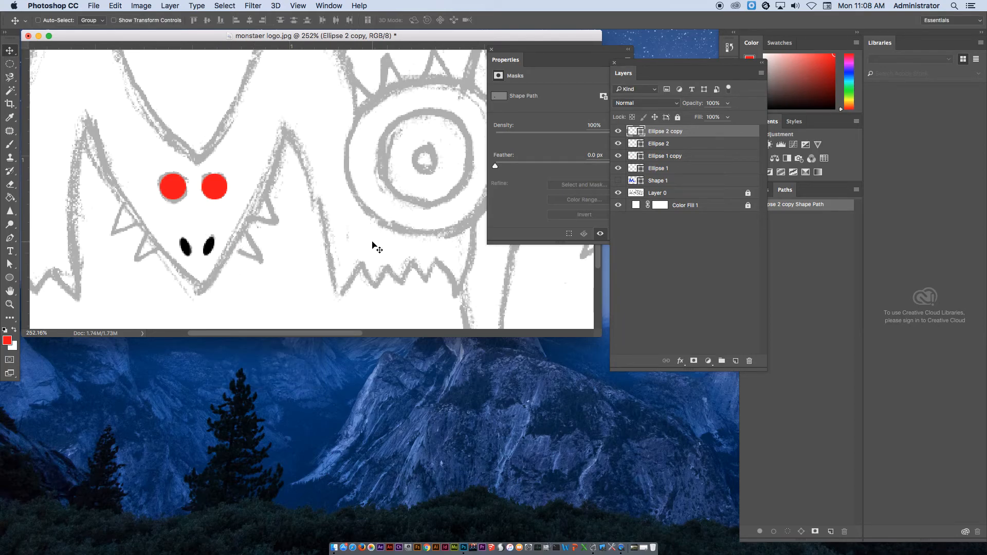
left_click(619, 180)
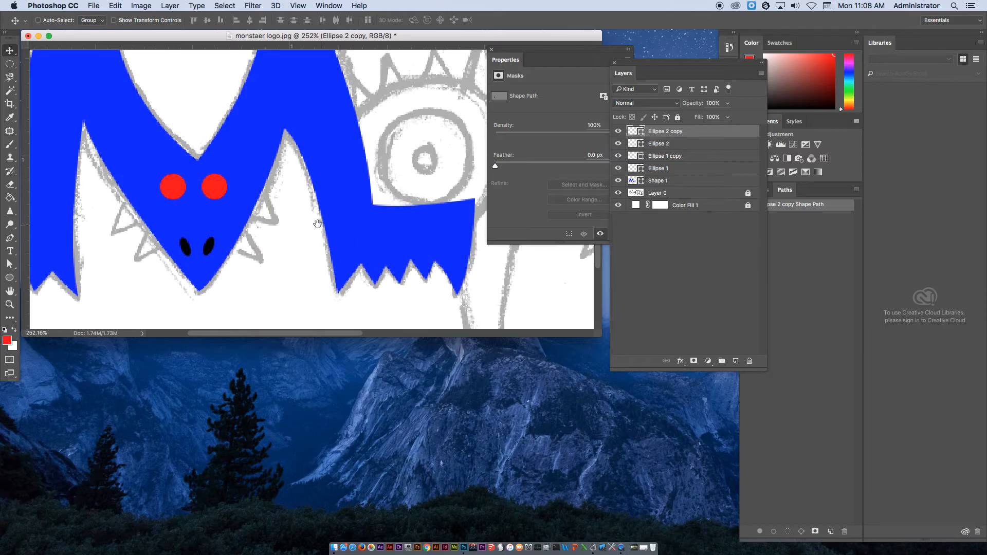
key("super+1")
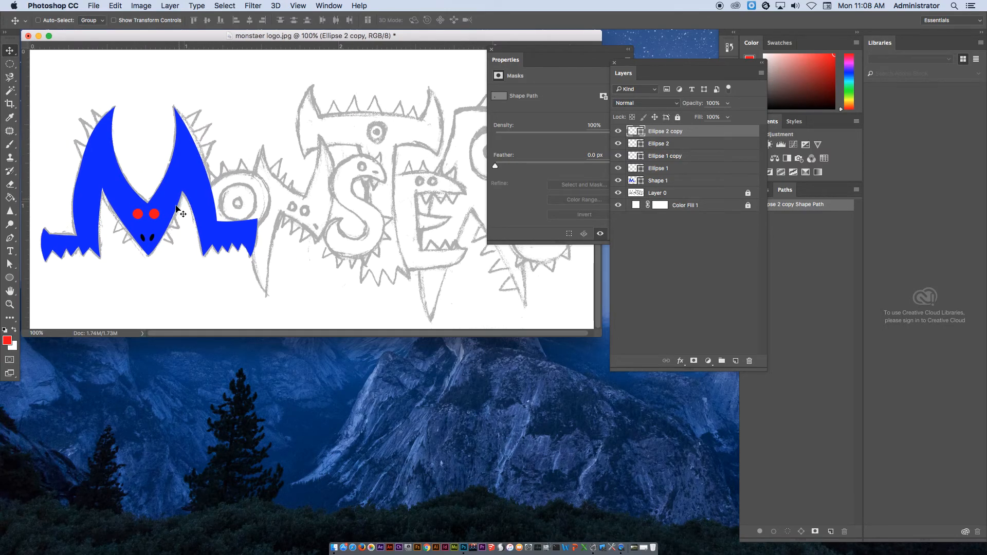
Step: Draw the spikes beside the M's chin as one black Freeform Pen shape and move its layer below Shape 1
left_click(10, 240)
left_click(54, 246)
mouse_move(101, 210)
left_mouse_down()
mouse_move(153, 235)
mouse_move(147, 227)
mouse_move(129, 266)
mouse_move(165, 251)
mouse_move(151, 291)
mouse_move(205, 267)
mouse_move(269, 288)
mouse_move(244, 251)
mouse_move(280, 249)
mouse_move(267, 214)
mouse_move(178, 204)
mouse_move(149, 228)
left_mouse_up()
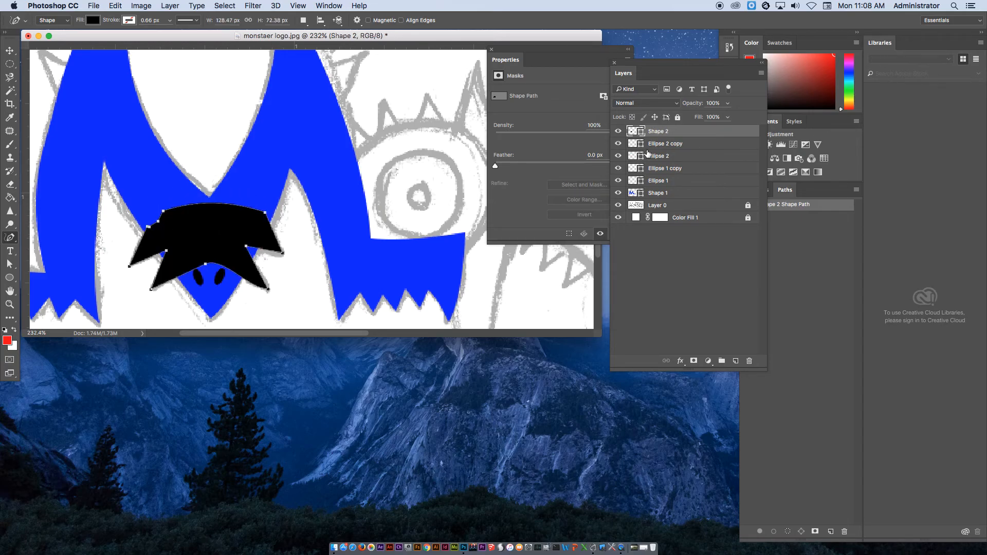
left_click_drag(672, 133, 678, 194)
left_click(680, 206)
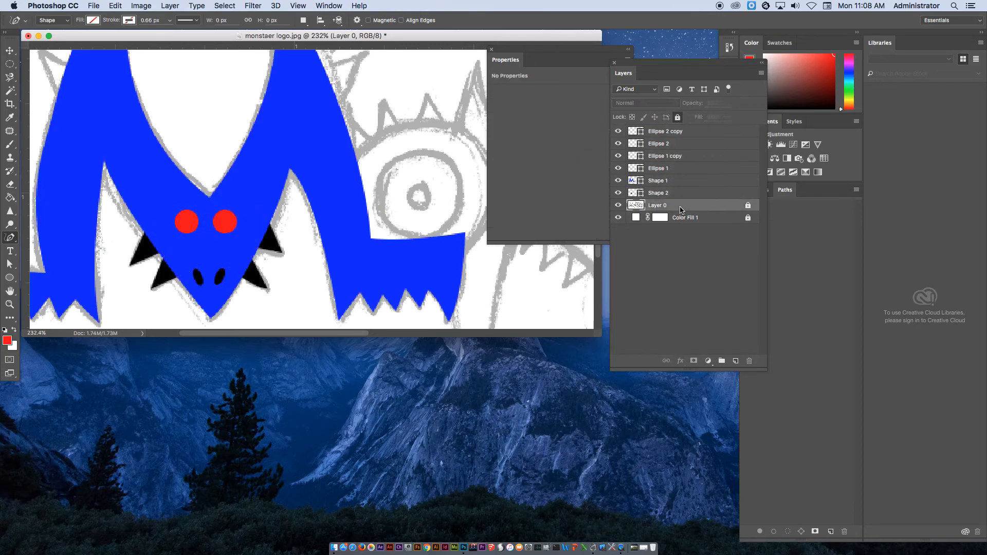
Step: Open the recent file monstaer logo.psd
key("super+1")
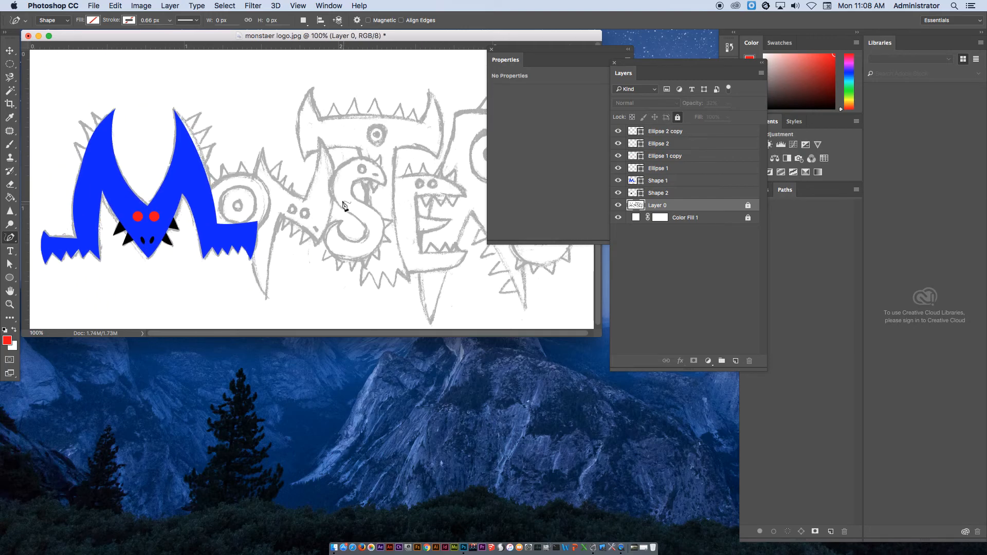
left_click(94, 6)
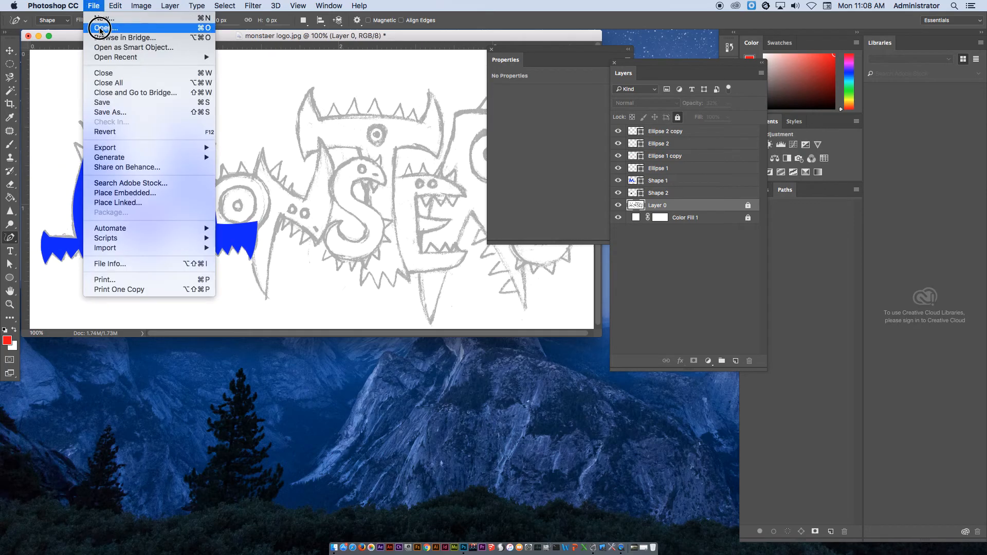
mouse_move(103, 57)
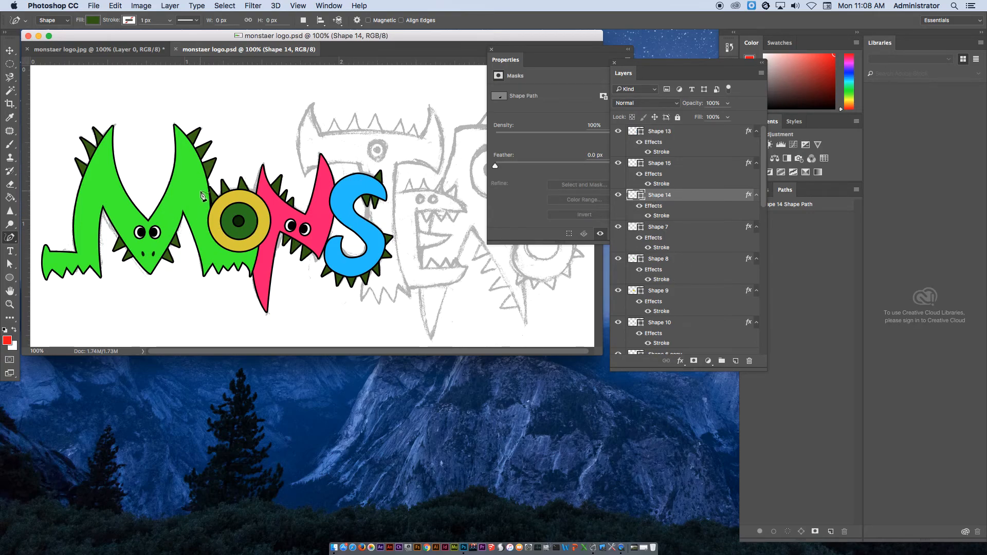
Step: Move the dark green spikes away from the M's outer right leg, and undo the move
key("v")
right_click(203, 151)
left_click(207, 154)
left_click_drag(210, 146, 221, 137)
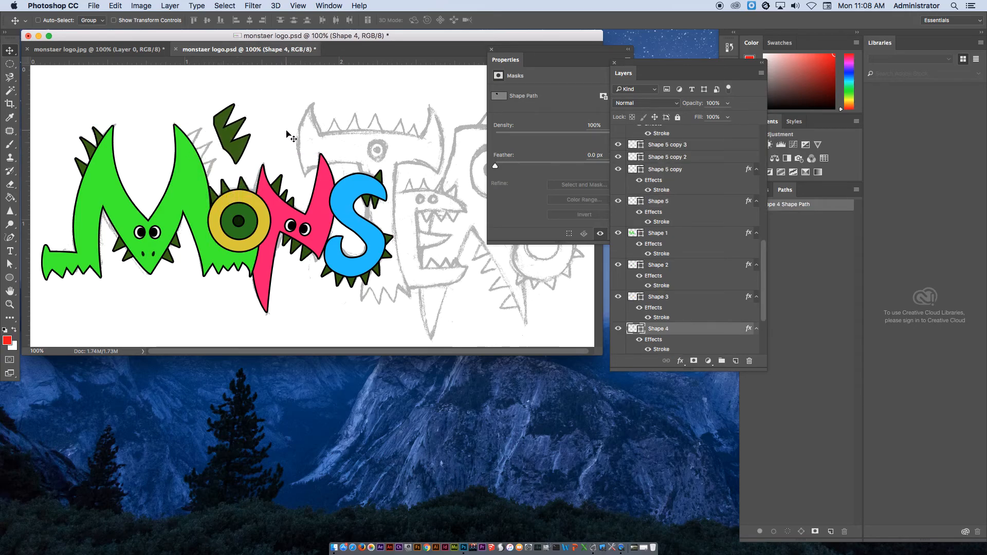
key("super+s")
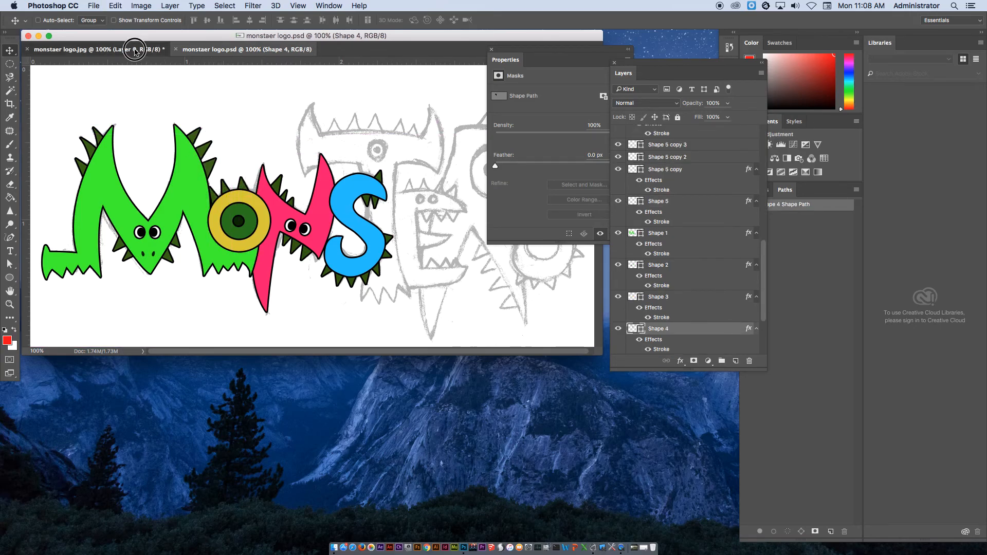
Step: In the monstaer logo.jpg document, add a text layer reading "S" over the sketch beside the M
key("super+grave")
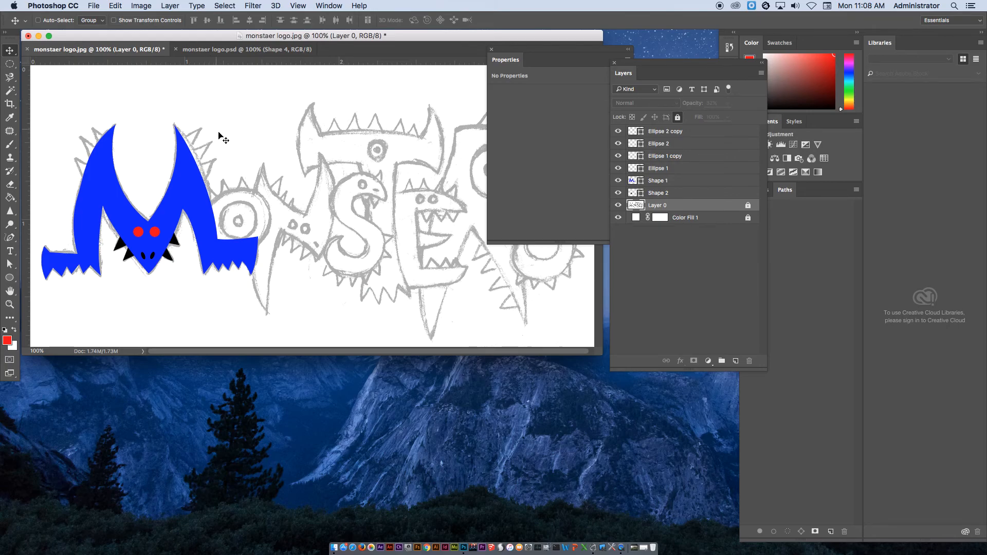
left_click_drag(10, 251, 46, 252)
left_click(273, 146)
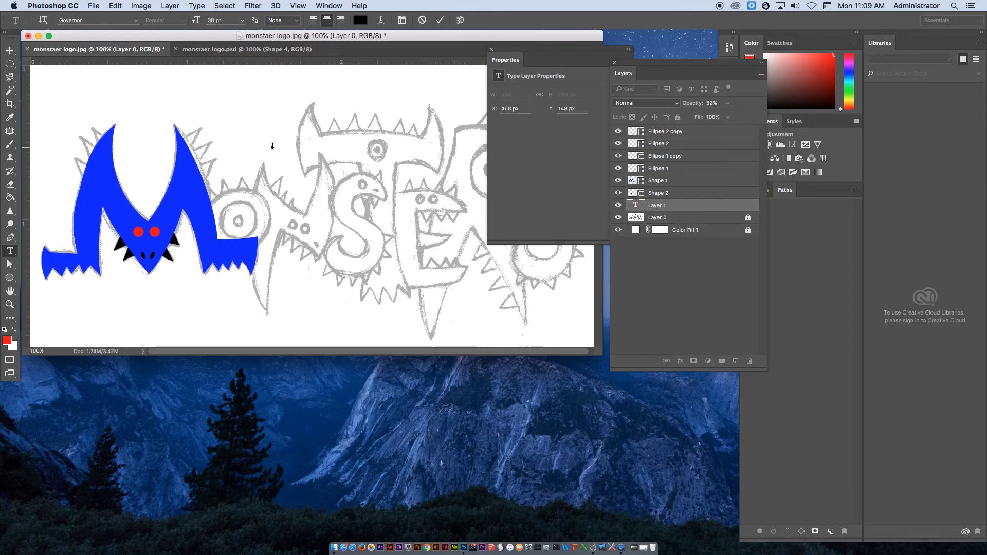
type("S")
Step: Change the S's font to Brush Script MT and convert its text layer to a shape
left_click_drag(332, 159, 177, 110)
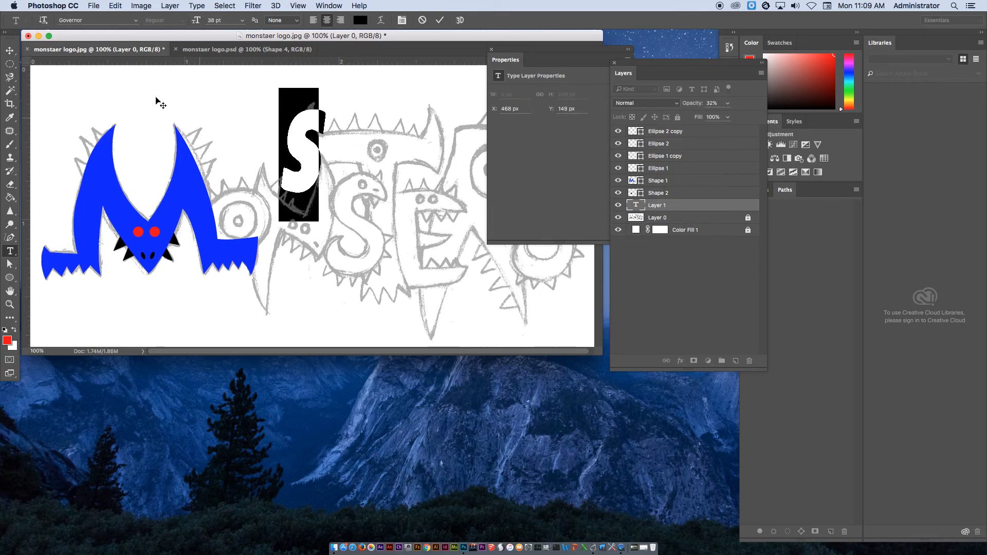
left_click(136, 21)
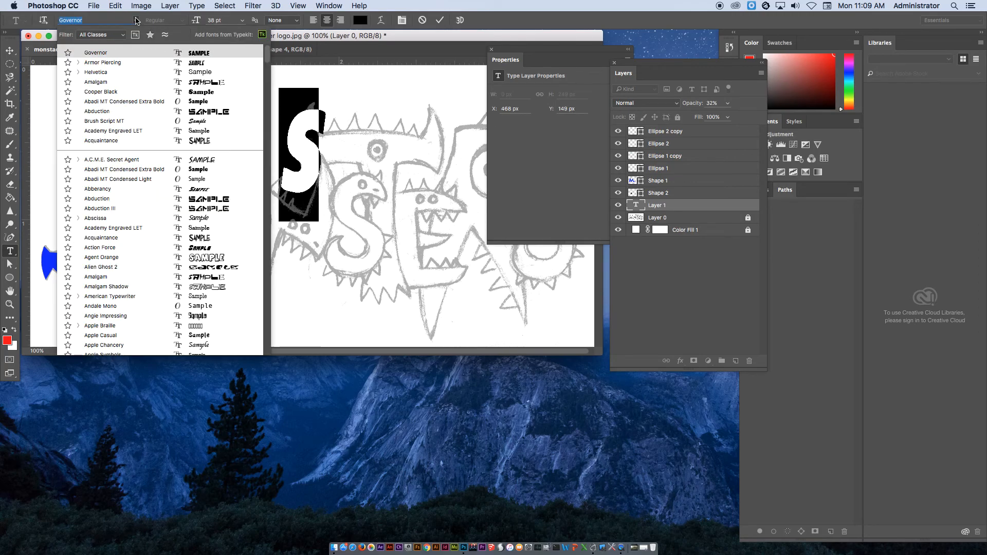
left_click(178, 122)
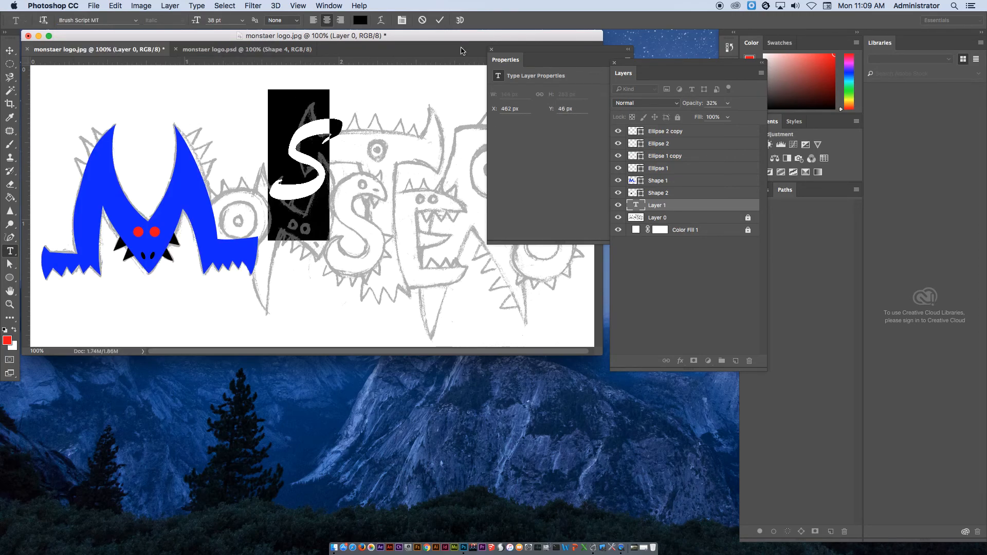
left_click(441, 20)
right_click(674, 205)
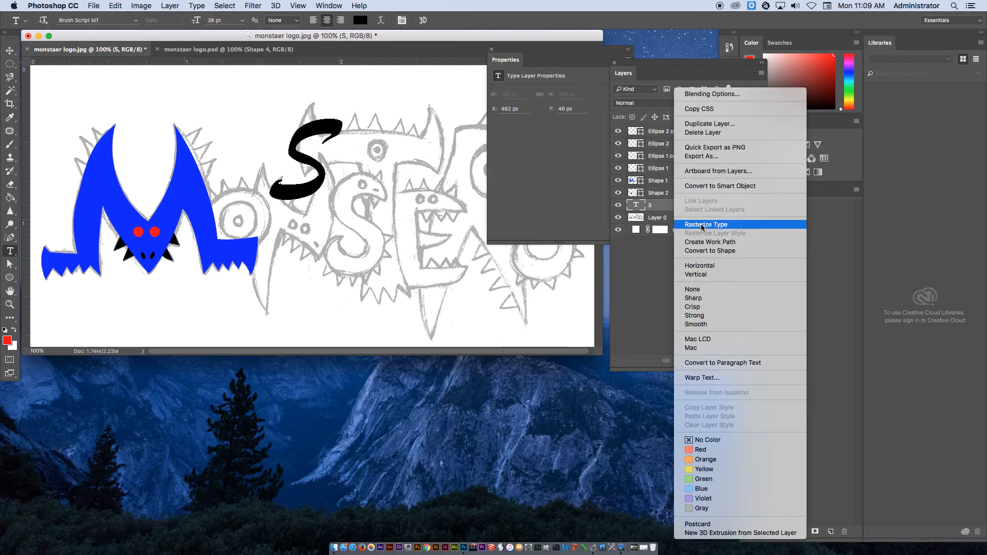
left_click(712, 251)
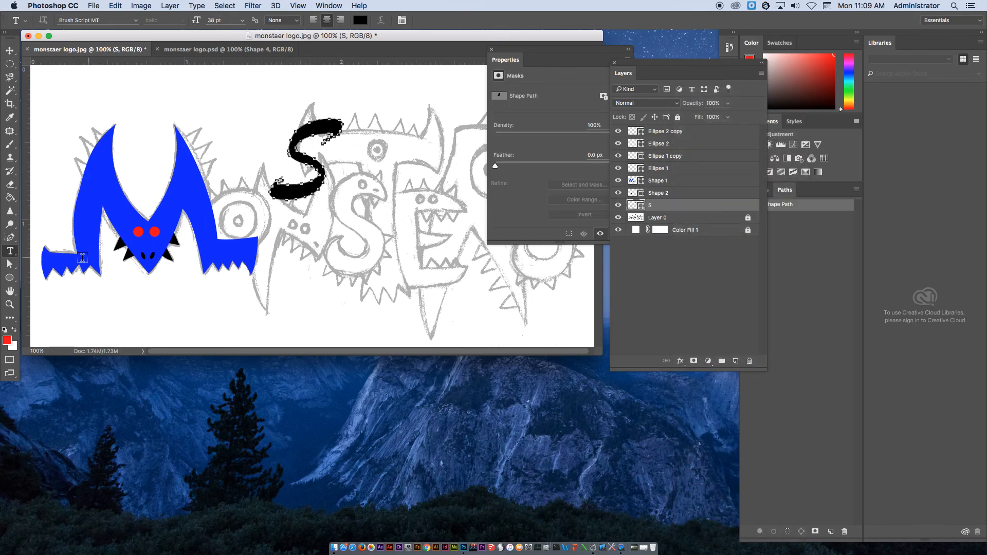
Step: Pull the anchor points at the S shape's lower-left end outward with the Direct Selection tool, making a thick, blocky tail
left_click_drag(9, 264, 55, 275)
left_click(288, 202)
left_click_drag(288, 202, 262, 157)
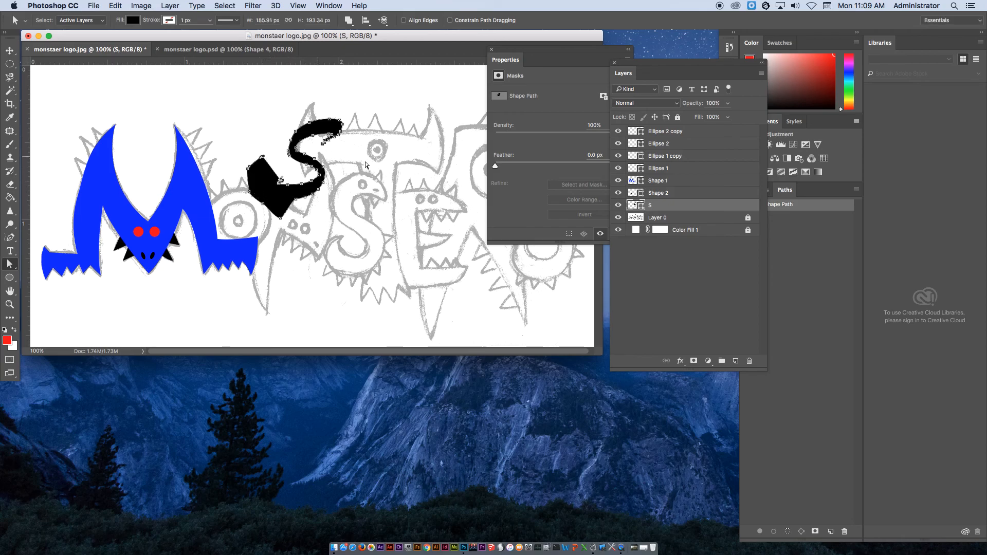
left_click(679, 216)
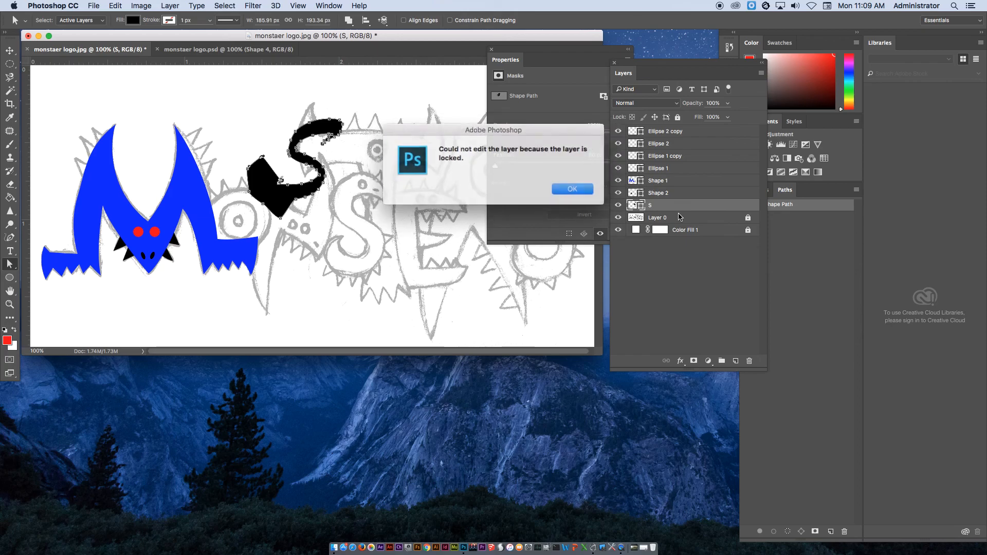
left_click(570, 188)
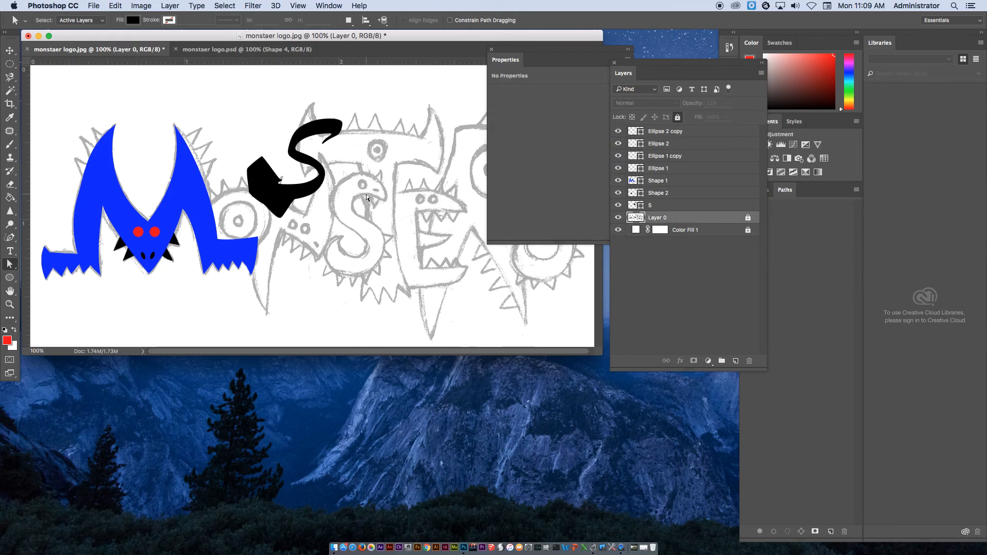
Step: Move the S shape over the sketched S, and rotate it counter-clockwise and slightly enlarge it with Free Transform
key("v")
left_click(308, 191)
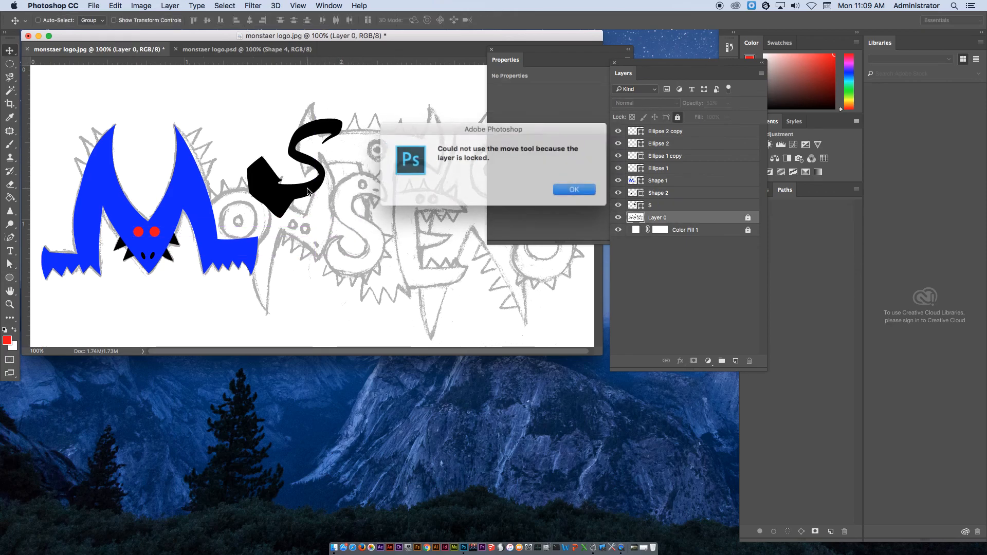
left_click(574, 191)
left_click(661, 206)
left_click_drag(307, 183, 363, 247)
key("ctrl+t")
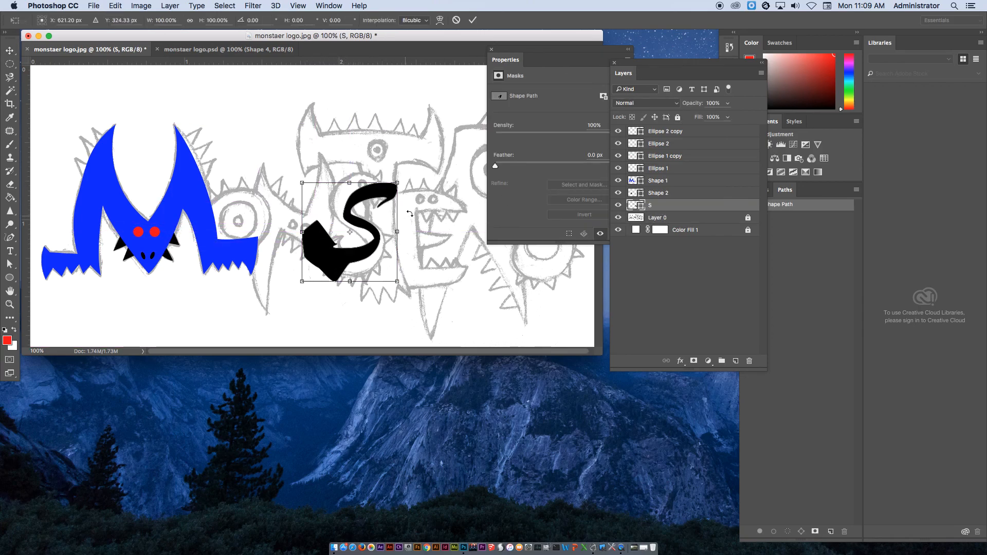
left_click_drag(426, 188, 419, 145)
key("Return")
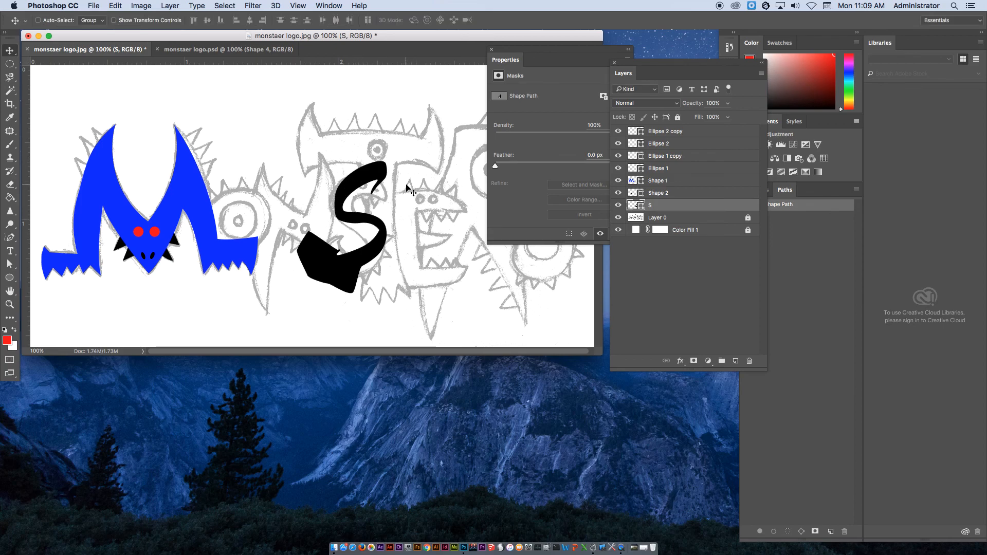
left_click_drag(231, 36, 242, 39)
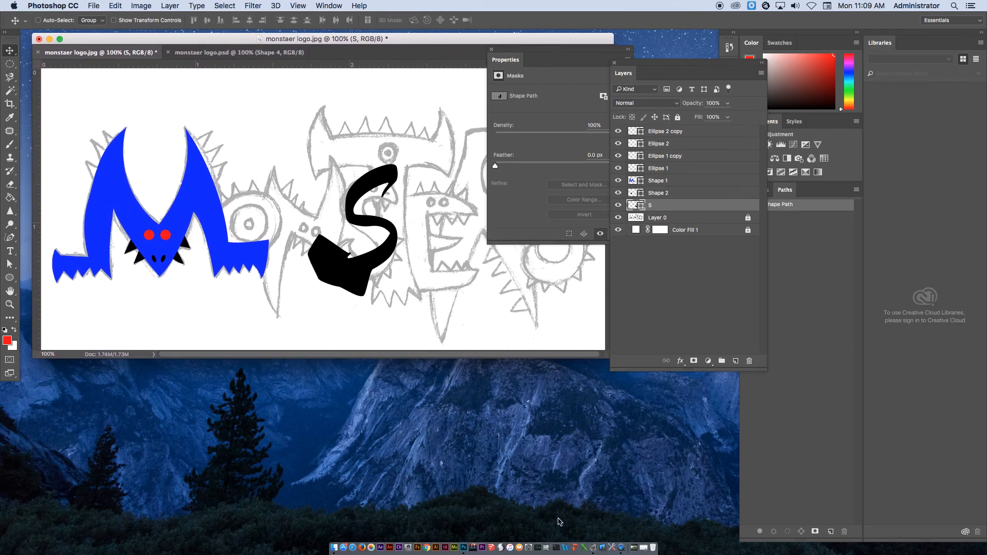